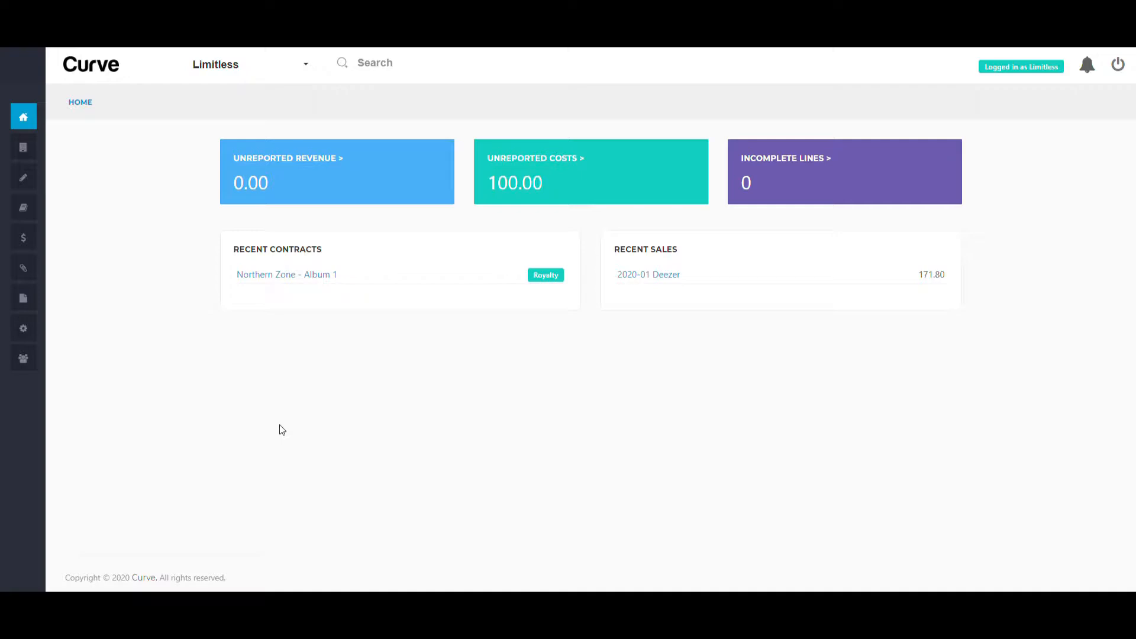
# Open the new royalty period form from Statements > Periods
pyautogui.moveTo(10, 253)
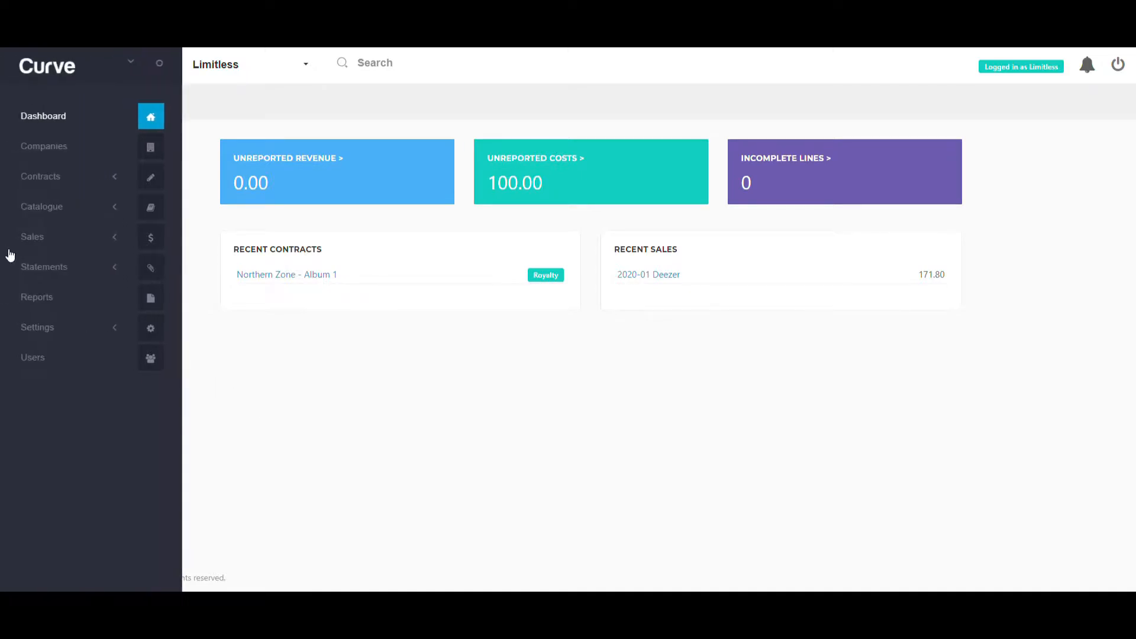
pyautogui.click(33, 270)
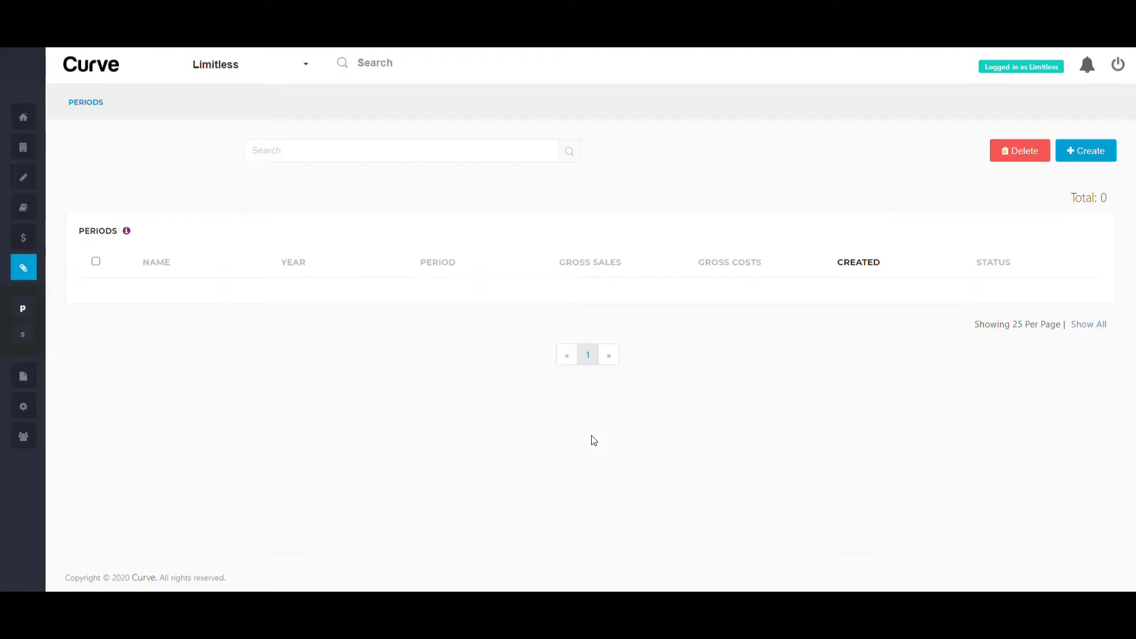
pyautogui.click(1073, 157)
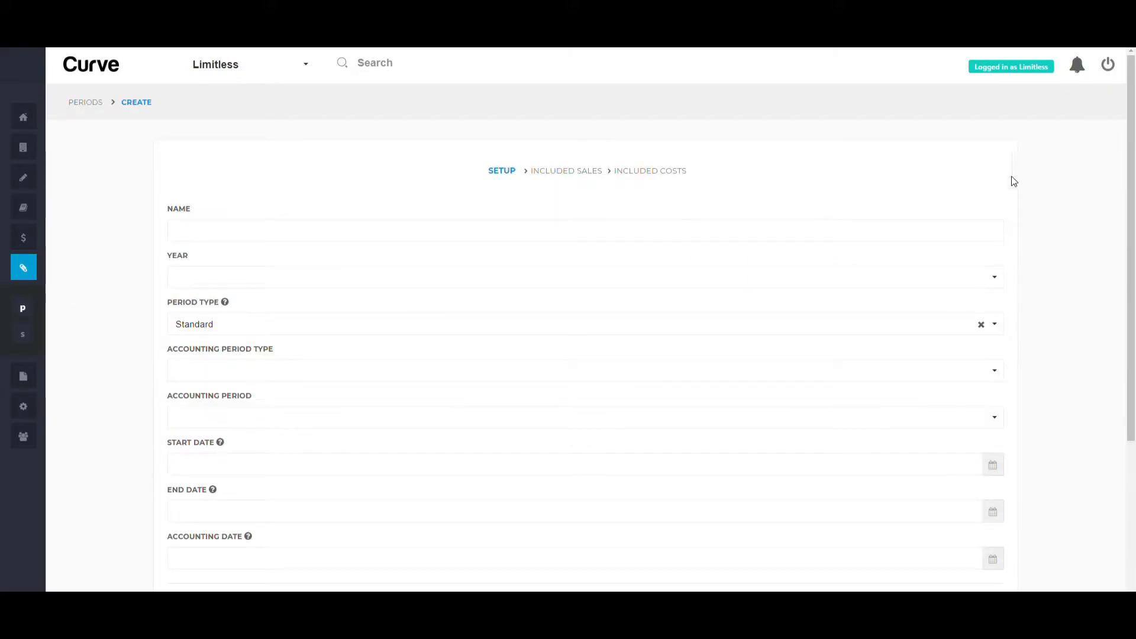
# Name the period 2020H1, with year 2020, Half-Yearly accounting type and accounting period H1
pyautogui.click(893, 230)
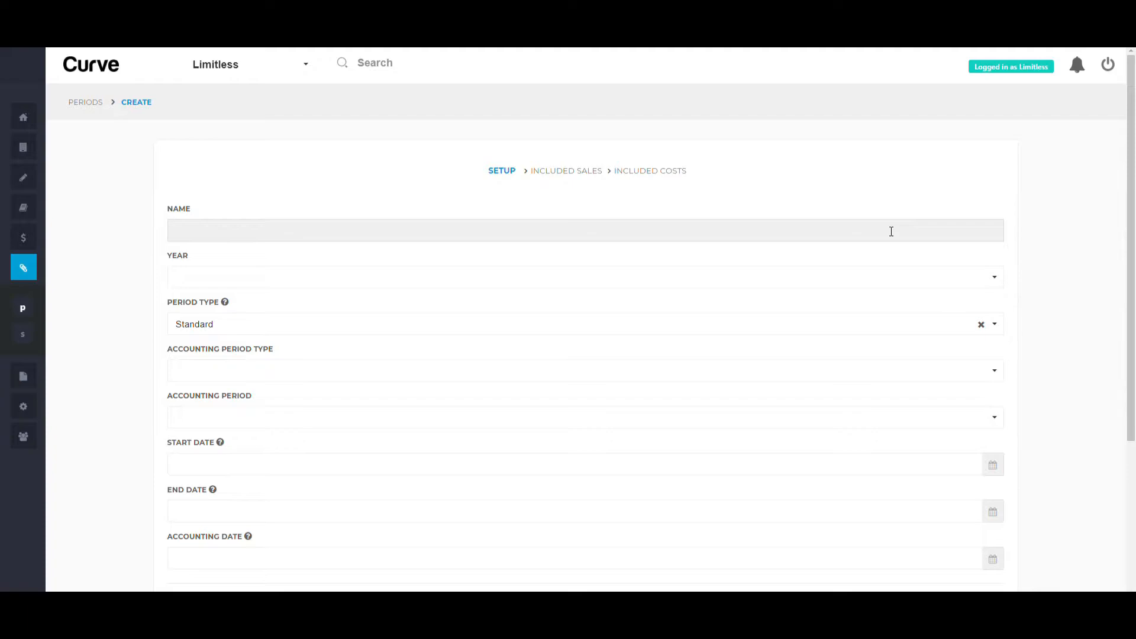
pyautogui.write('2020H1')
pyautogui.click(892, 282)
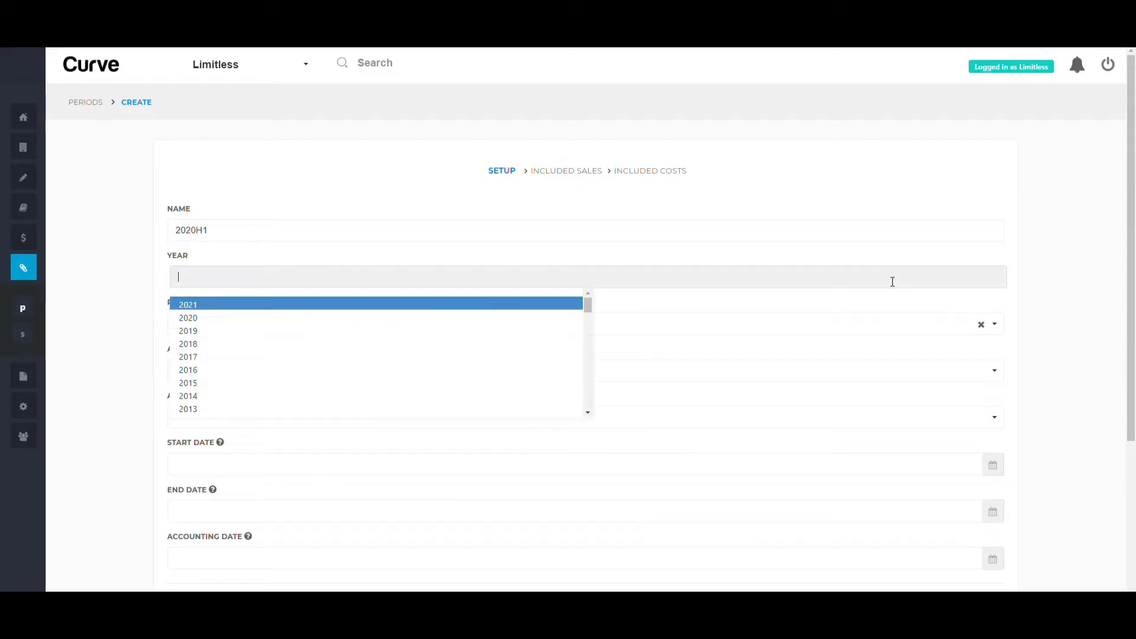
pyautogui.click(527, 318)
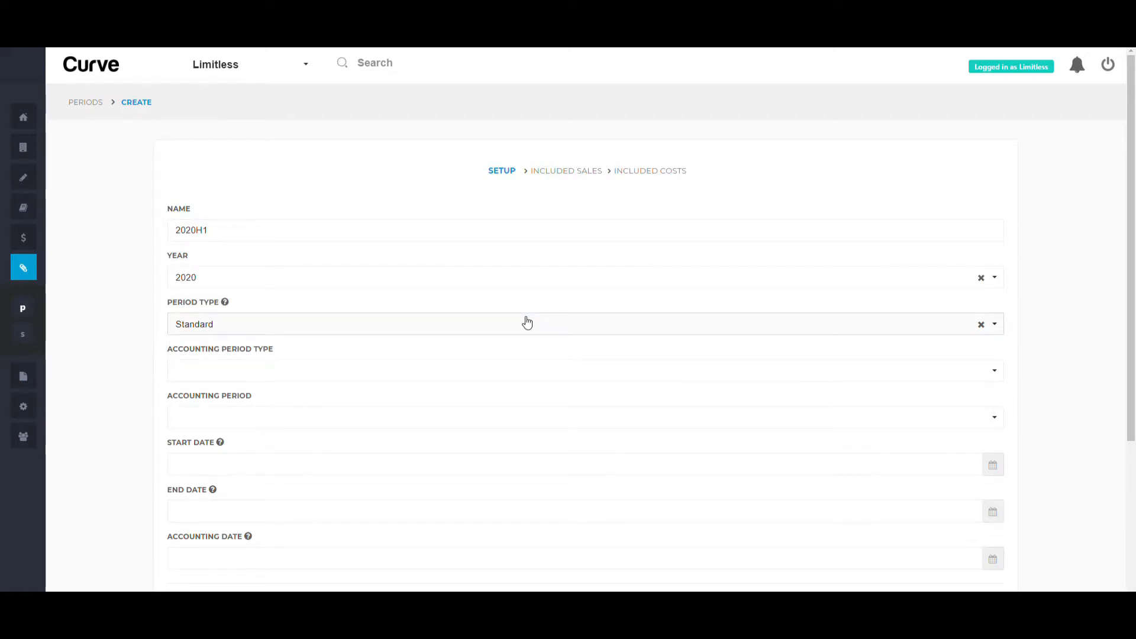
pyautogui.click(498, 372)
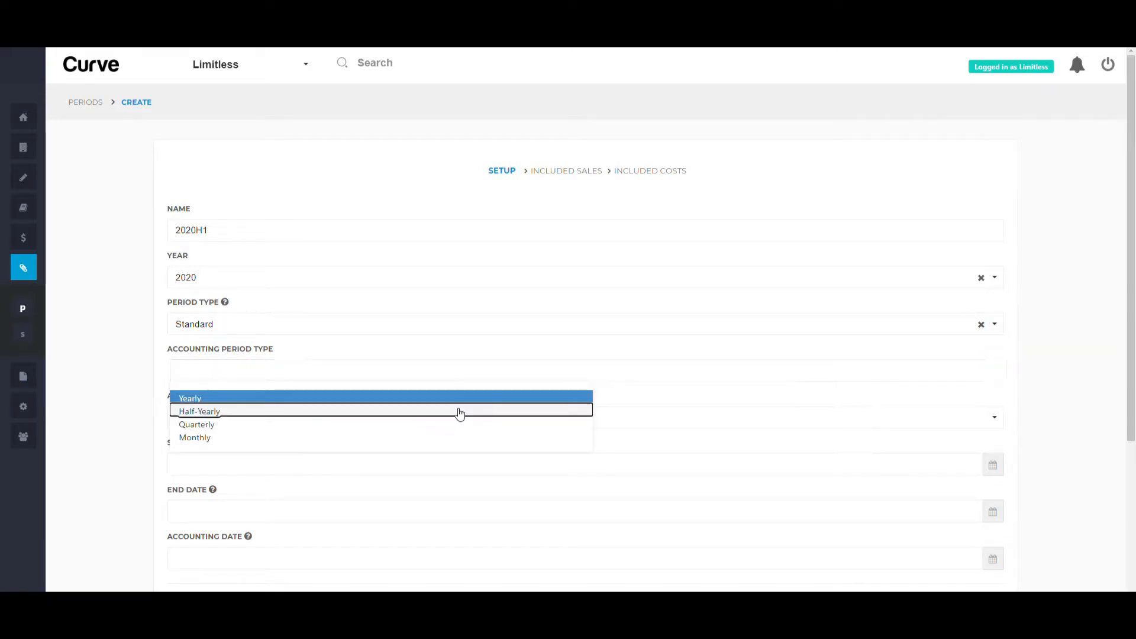
pyautogui.click(459, 412)
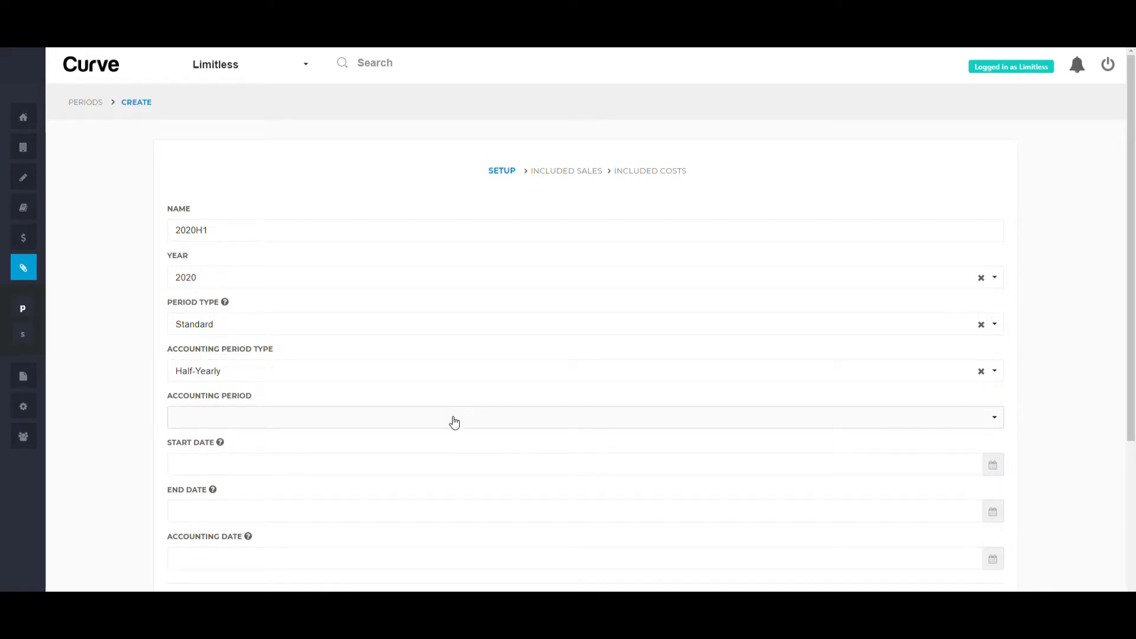
pyautogui.click(453, 422)
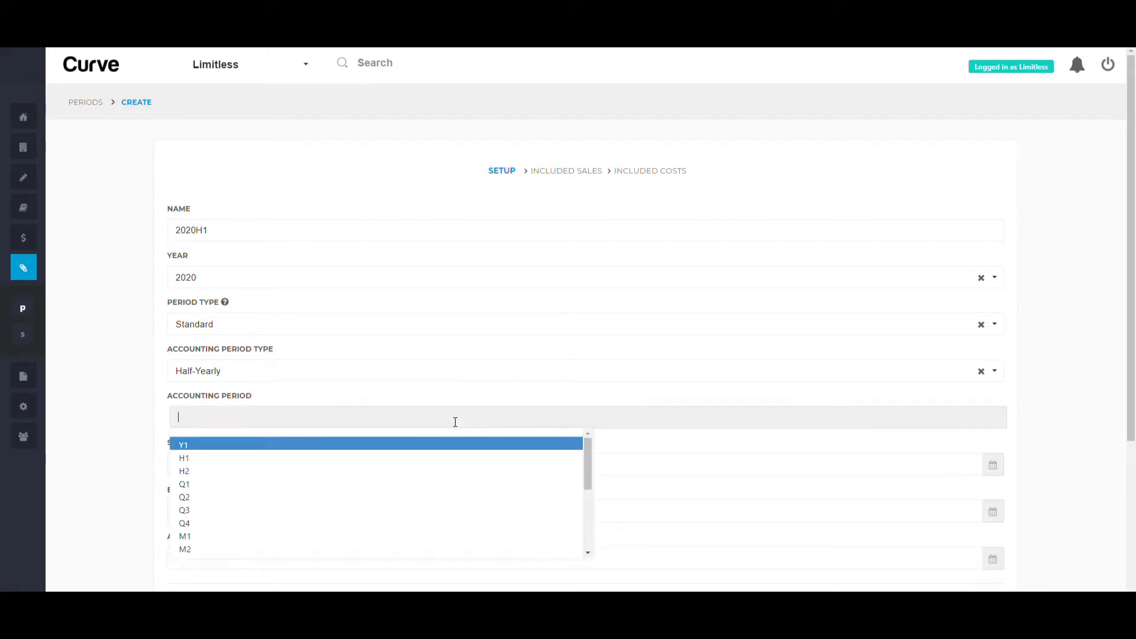
pyautogui.click(443, 459)
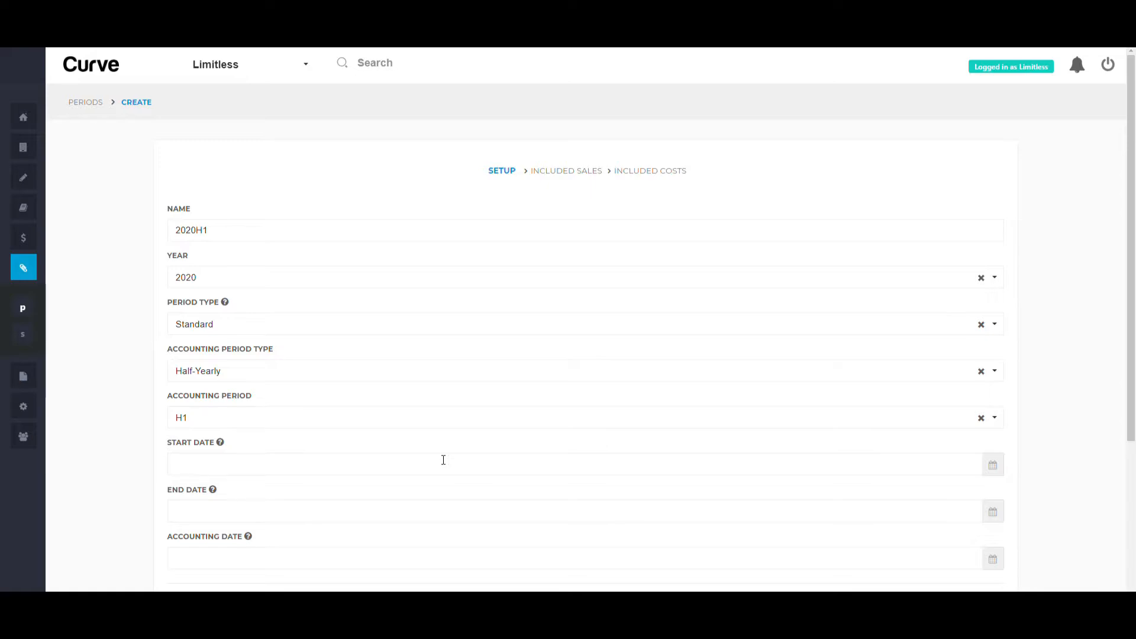
# Set the period's start date to 01/01/2020
pyautogui.scroll(-3, 443, 460)
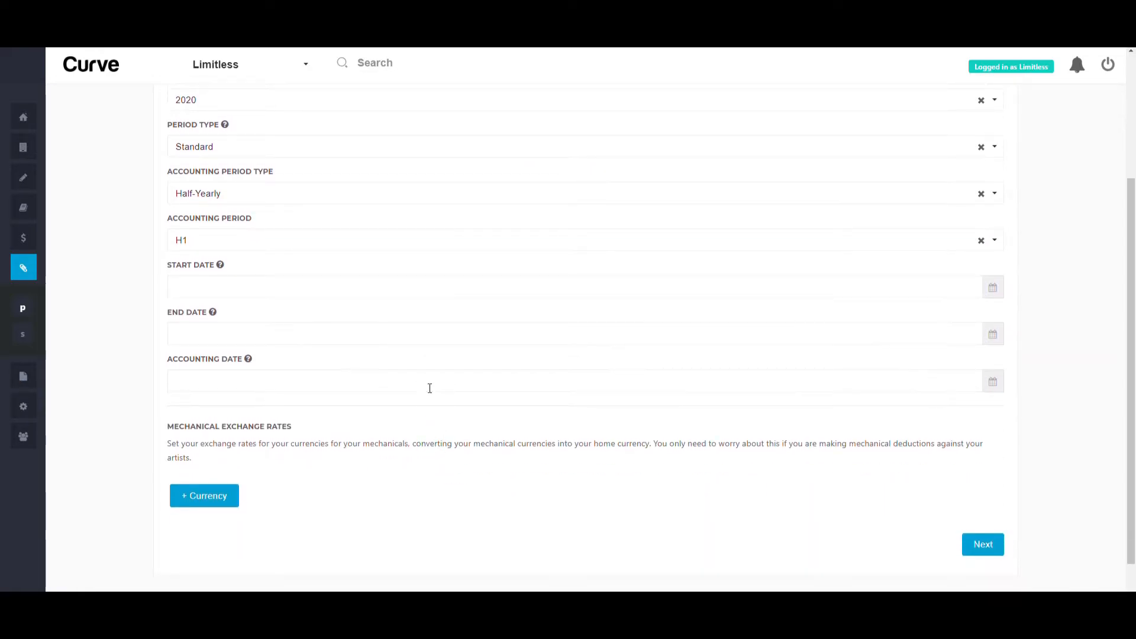
pyautogui.click(375, 289)
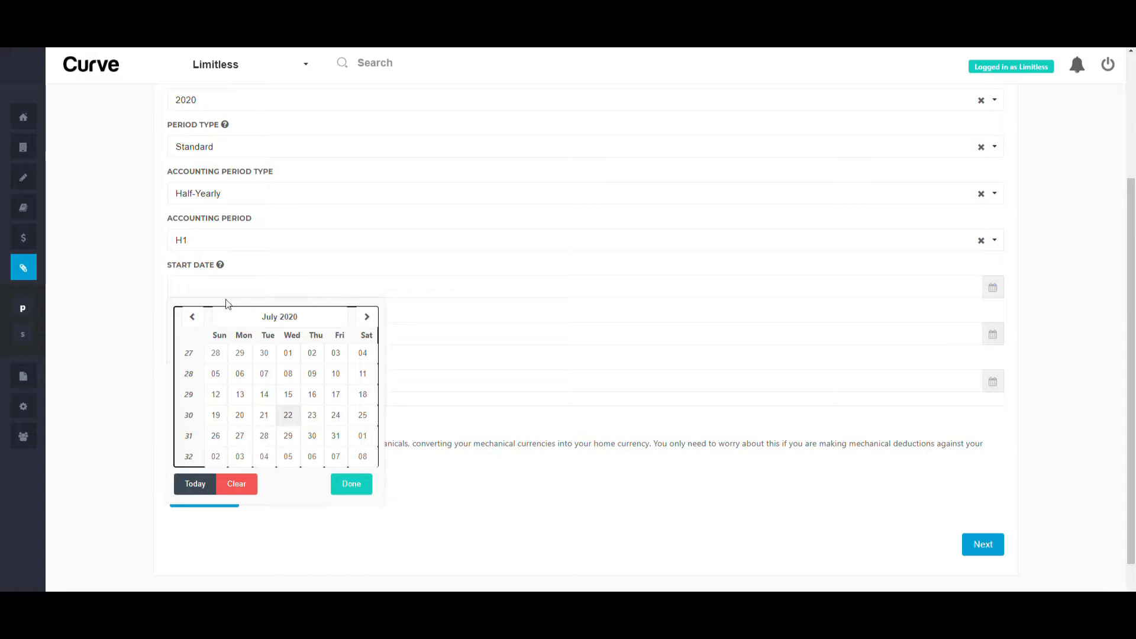
pyautogui.click(235, 319)
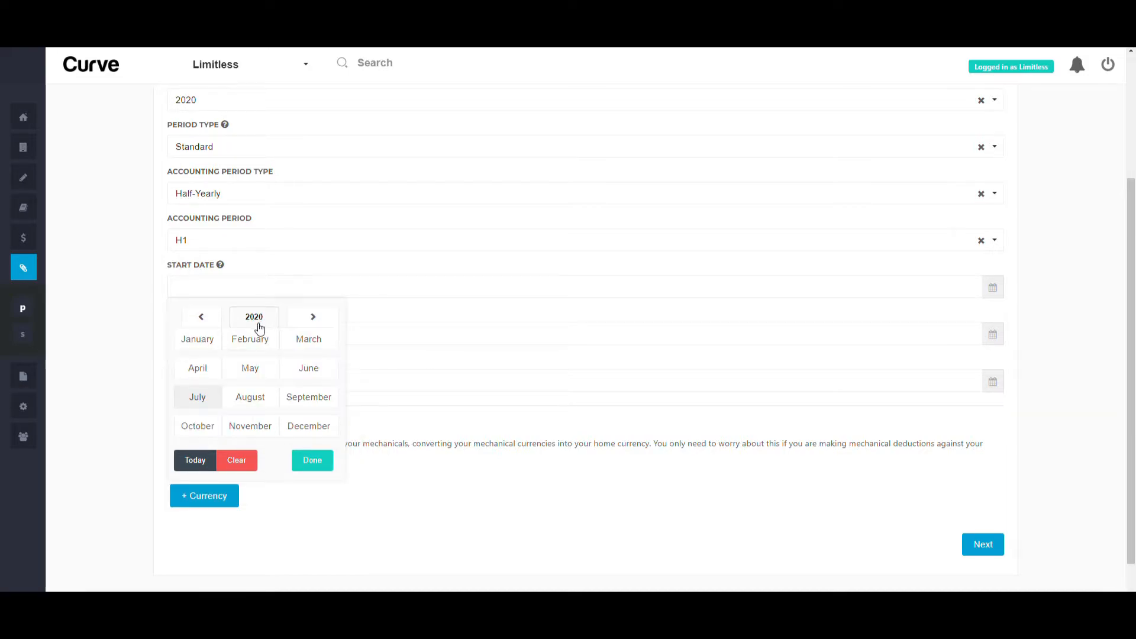
pyautogui.click(197, 346)
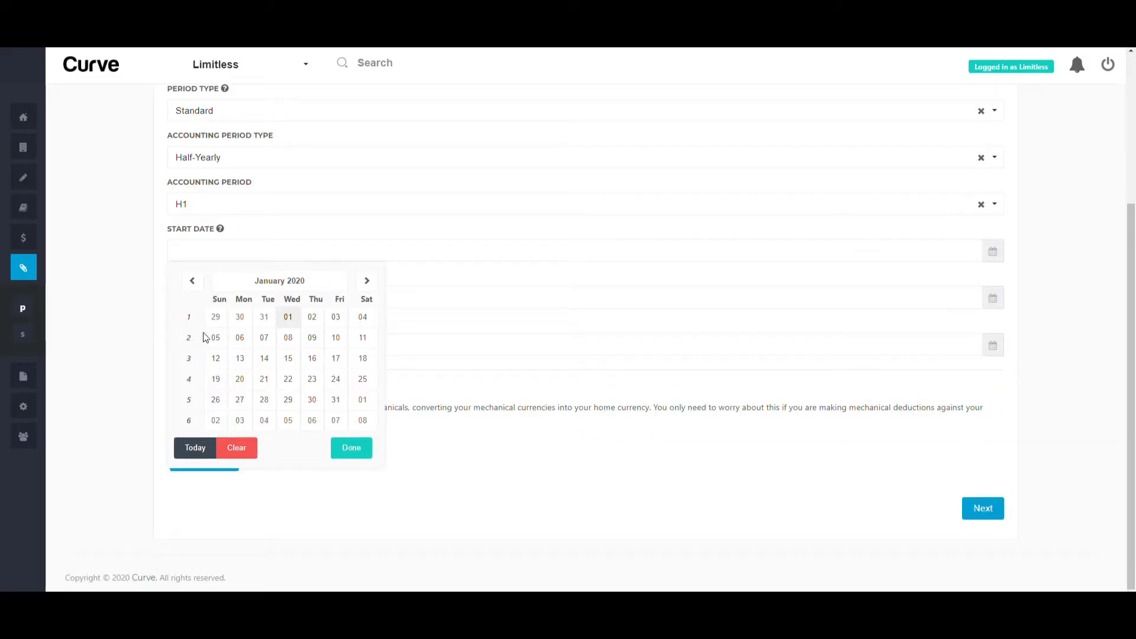
pyautogui.click(294, 318)
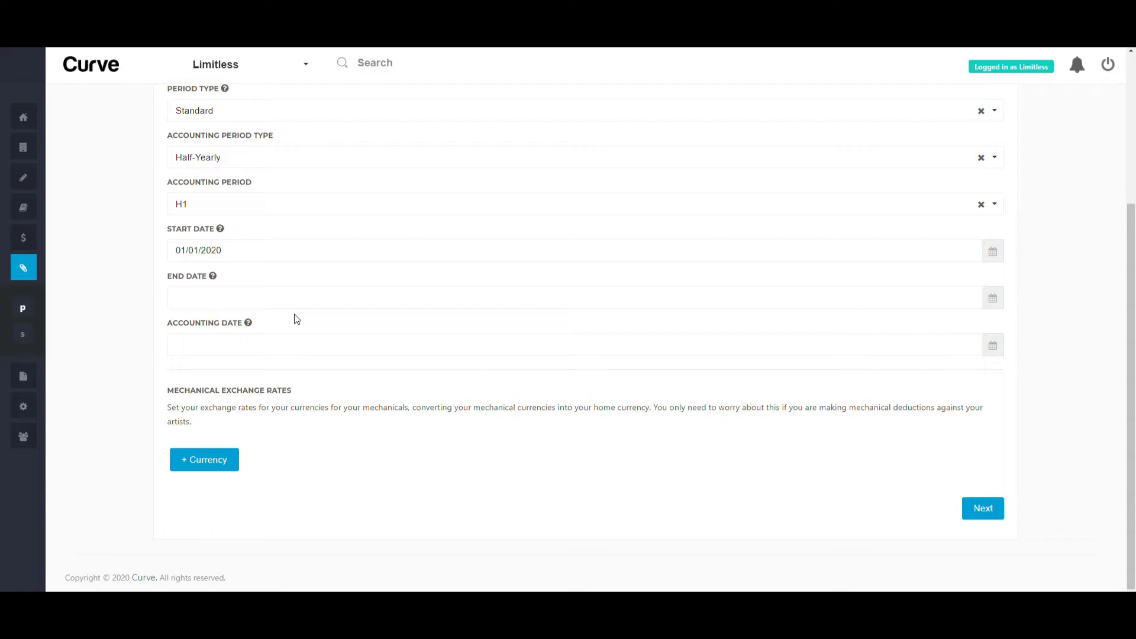
# Set the period's end date to 30/06/2020
pyautogui.click(296, 307)
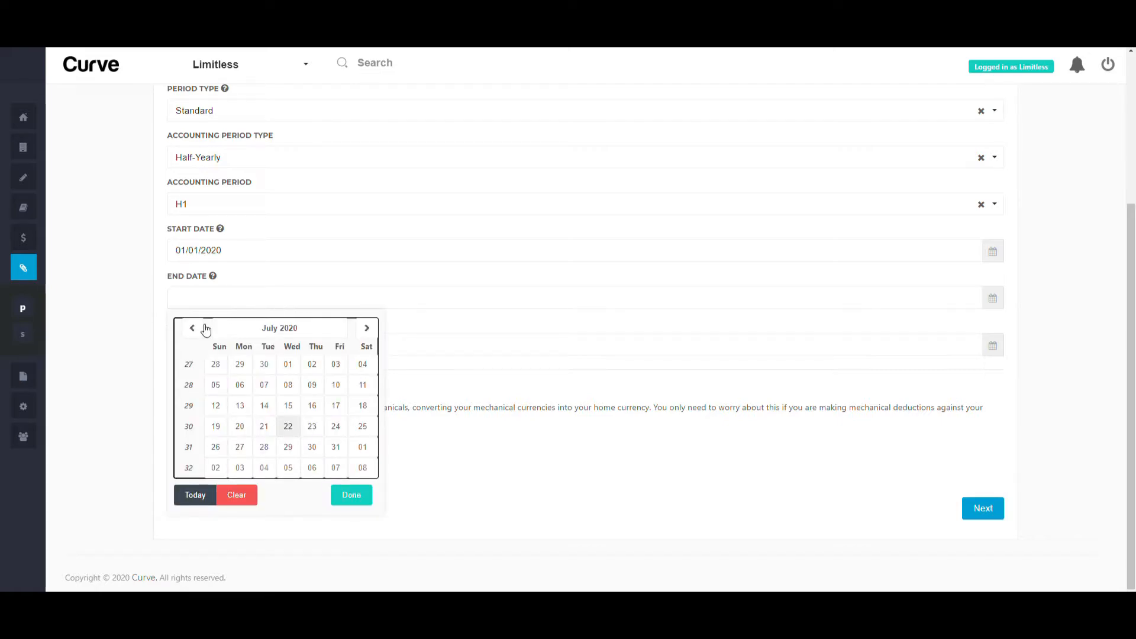
pyautogui.click(256, 328)
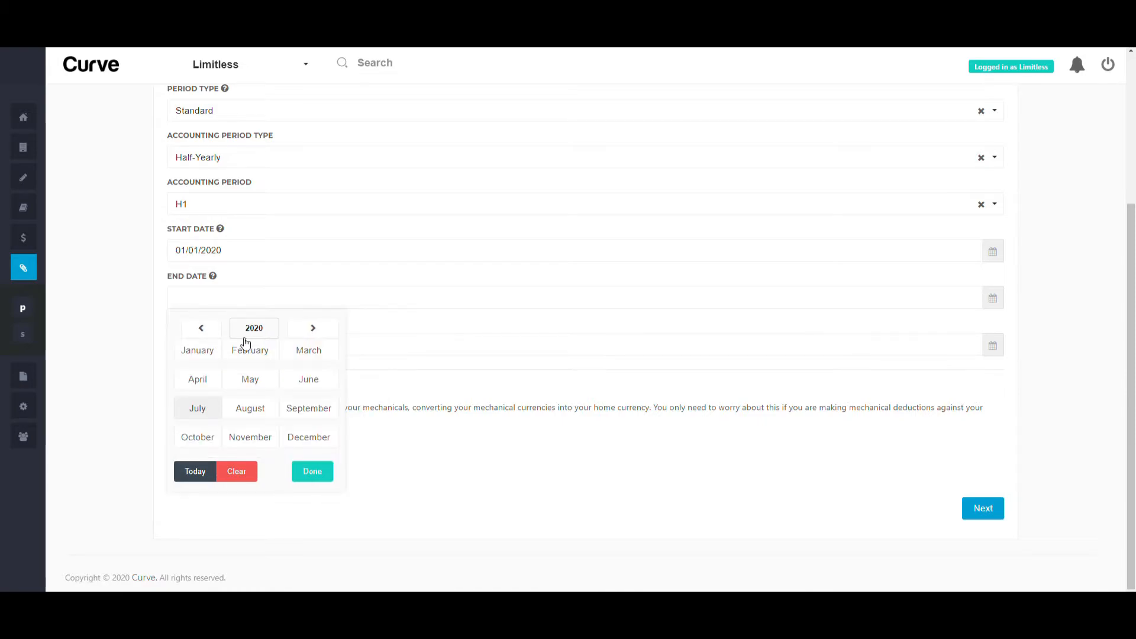
pyautogui.click(307, 381)
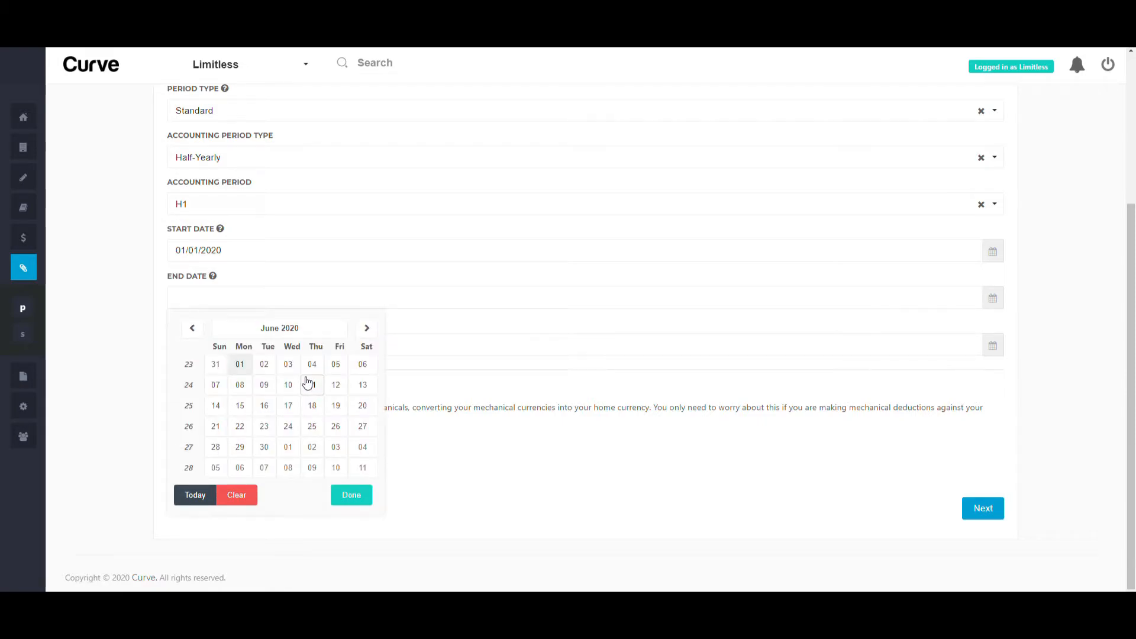
pyautogui.click(264, 447)
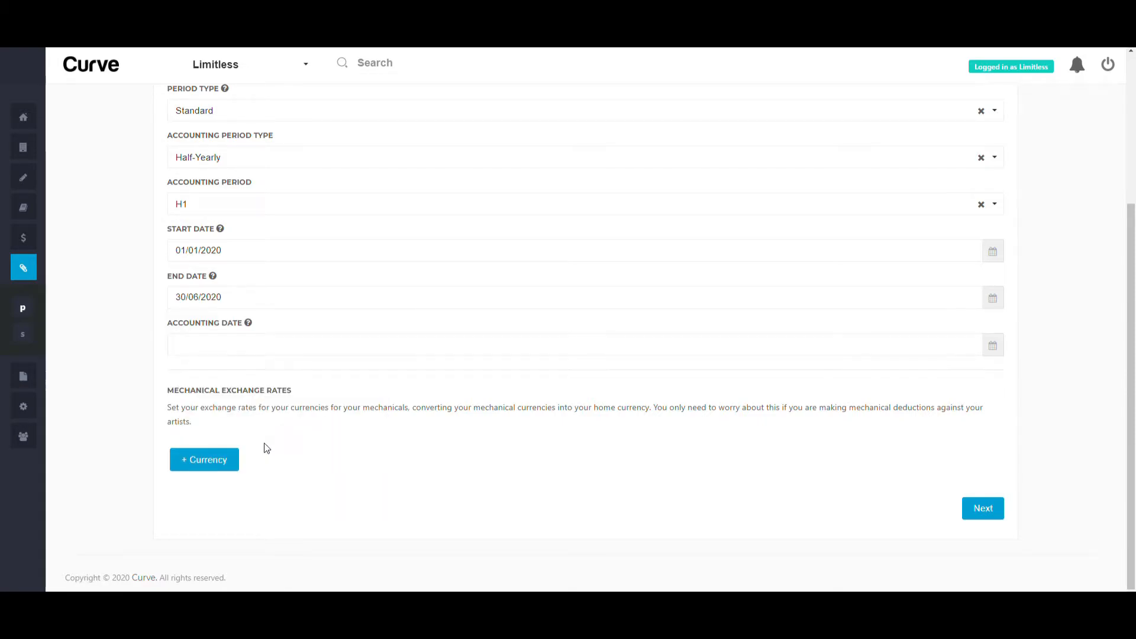
# Set the accounting date to 30/09/2020 and add an exchange-rate row
pyautogui.click(306, 348)
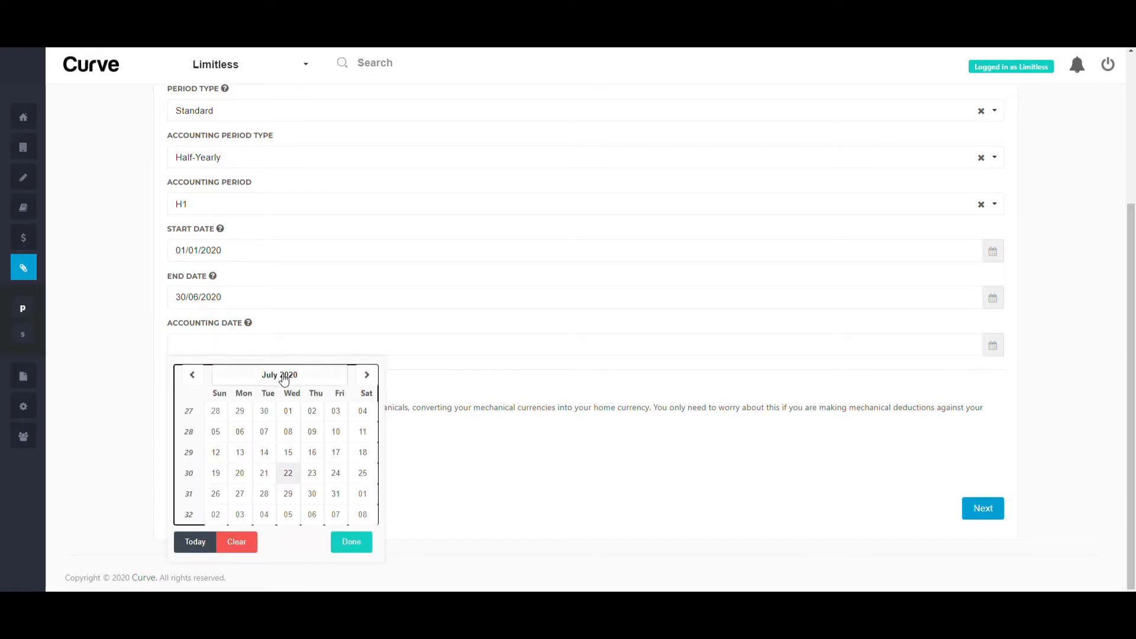
pyautogui.click(282, 373)
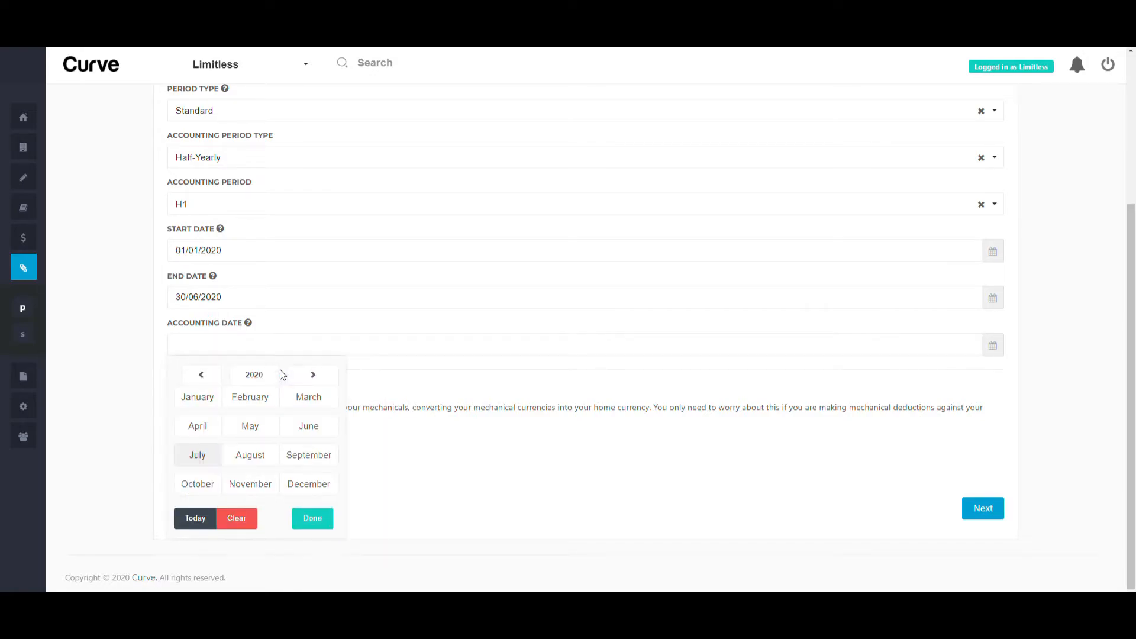
pyautogui.click(314, 454)
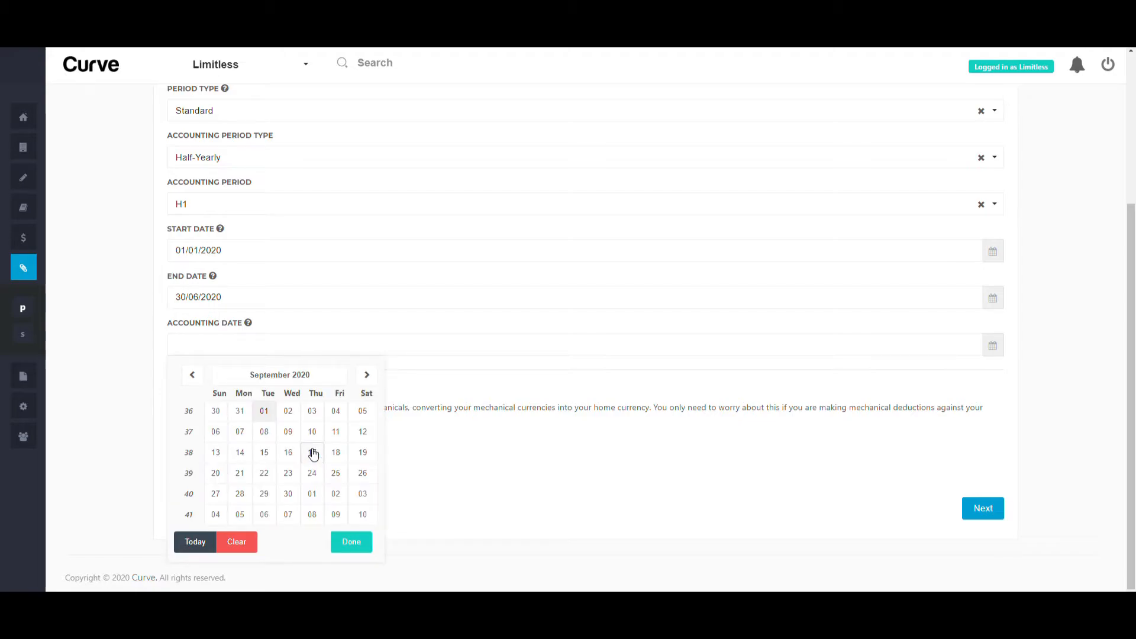
pyautogui.click(290, 494)
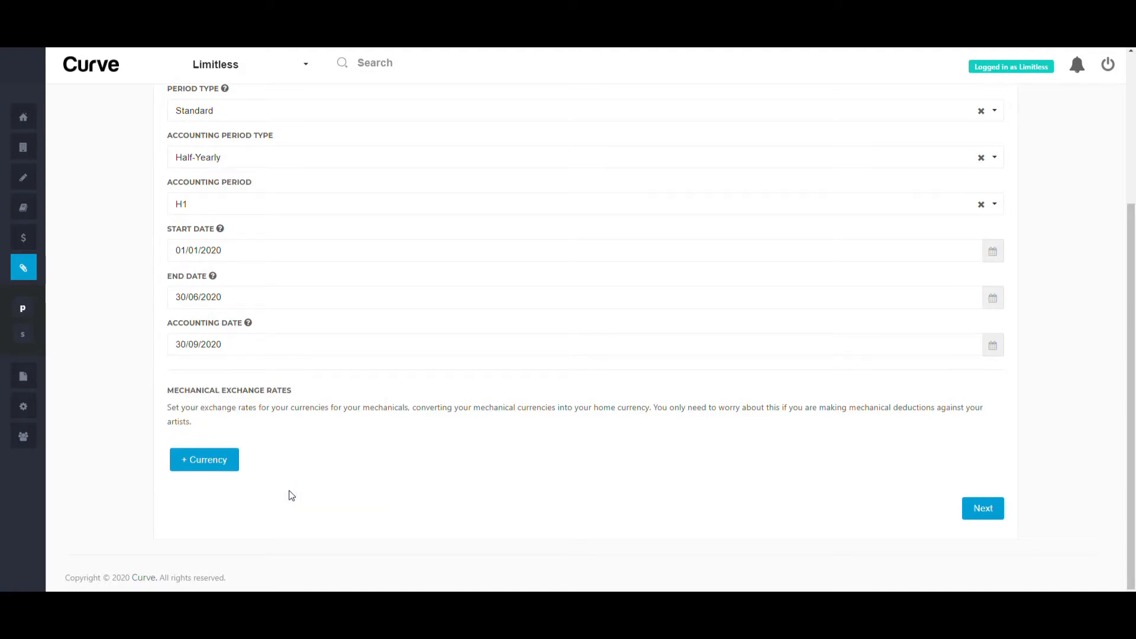
pyautogui.click(202, 461)
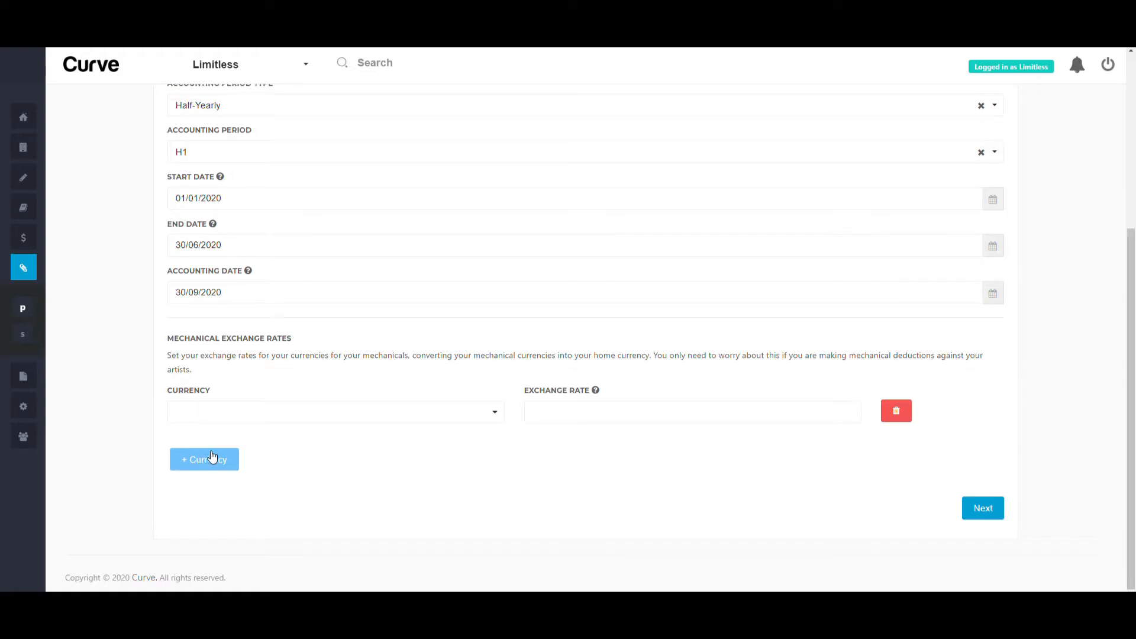
# Add a USD exchange rate of 0.795264 and save the period
pyautogui.click(196, 422)
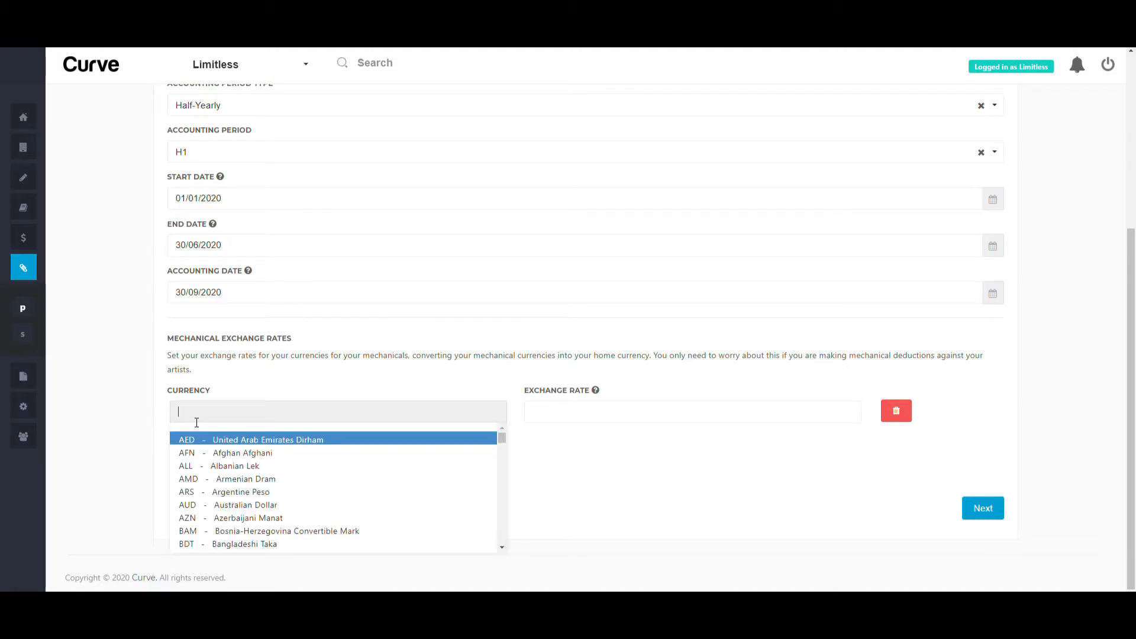
pyautogui.write('usd')
pyautogui.press('Return')
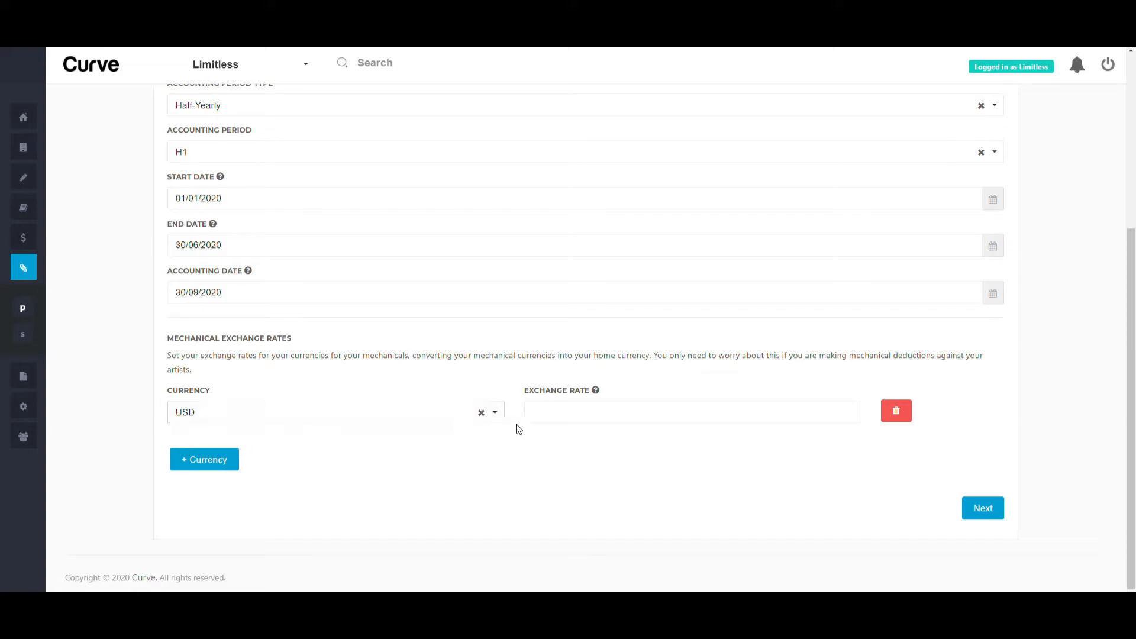
pyautogui.click(579, 410)
pyautogui.write('0.795264')
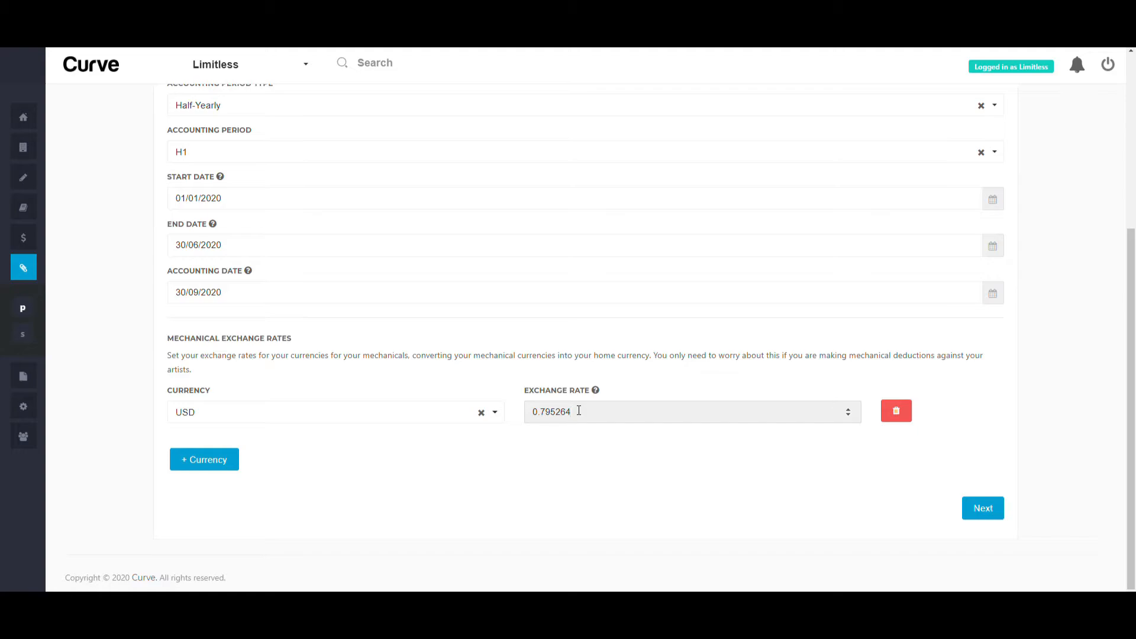
pyautogui.click(991, 507)
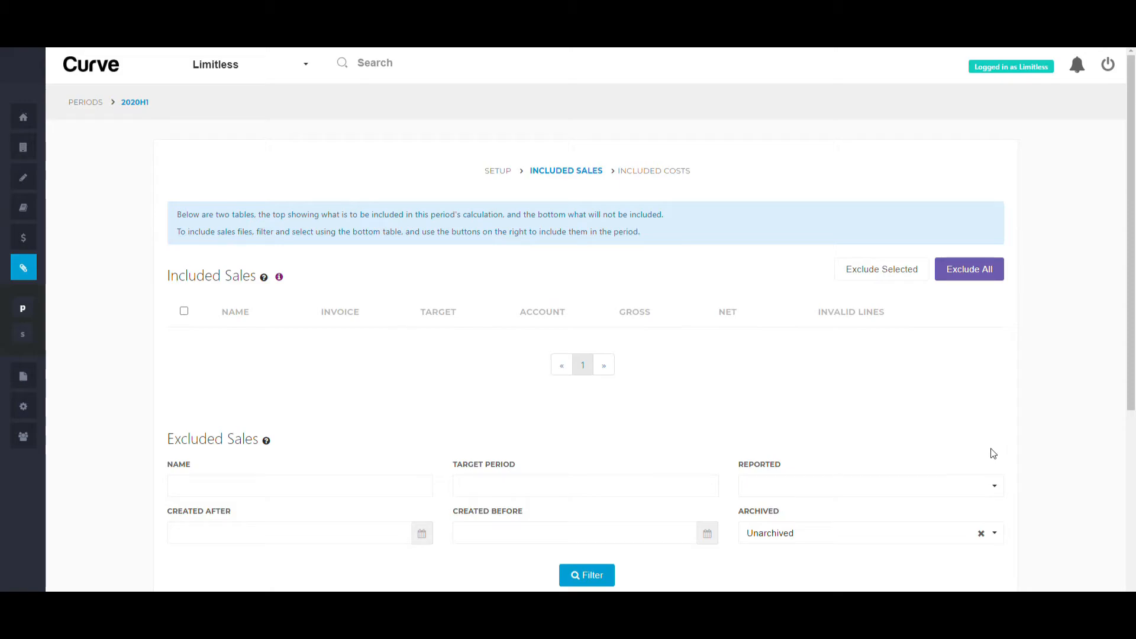
# Filter excluded sales by target period 2020H1 and include the 2020-01 Deezer file
pyautogui.scroll(-5, 994, 454)
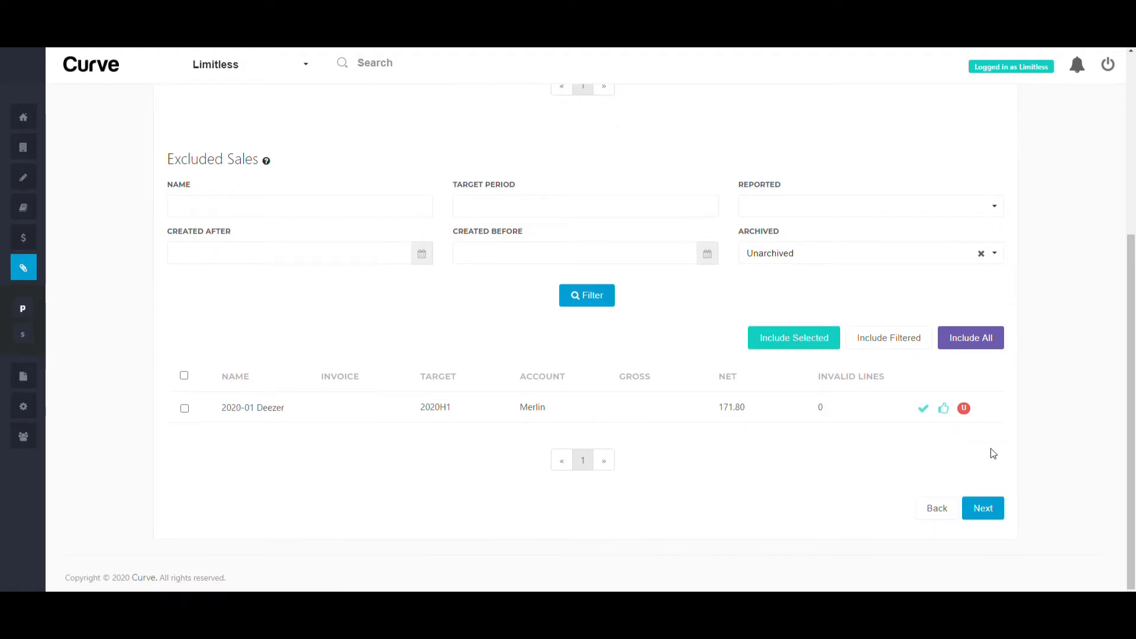
pyautogui.click(502, 204)
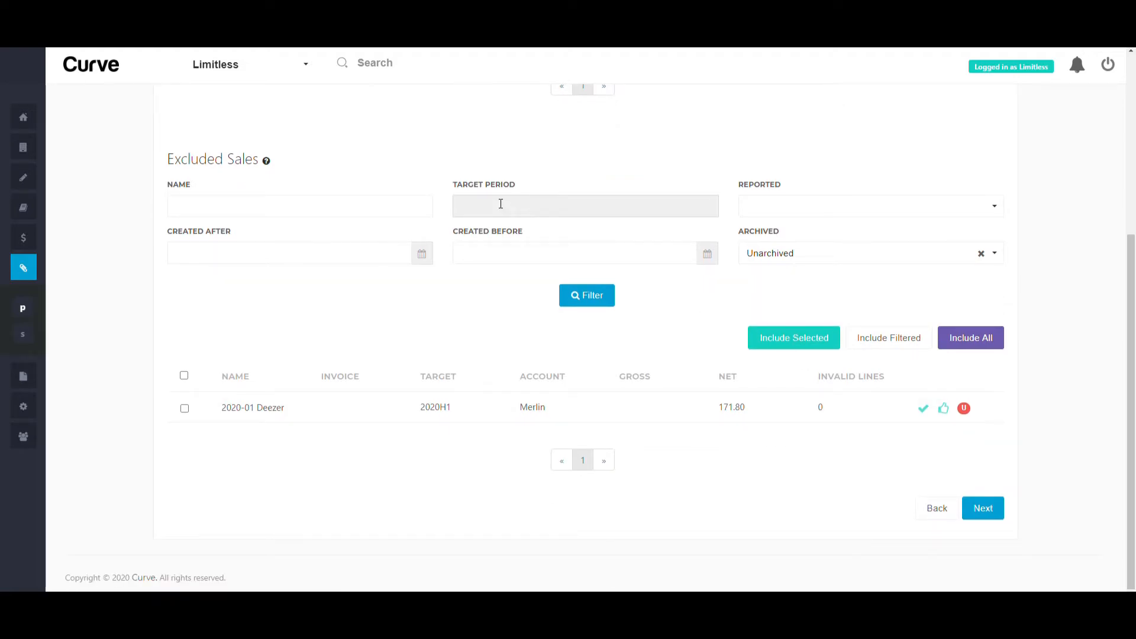
pyautogui.write('2020H1')
pyautogui.click(570, 293)
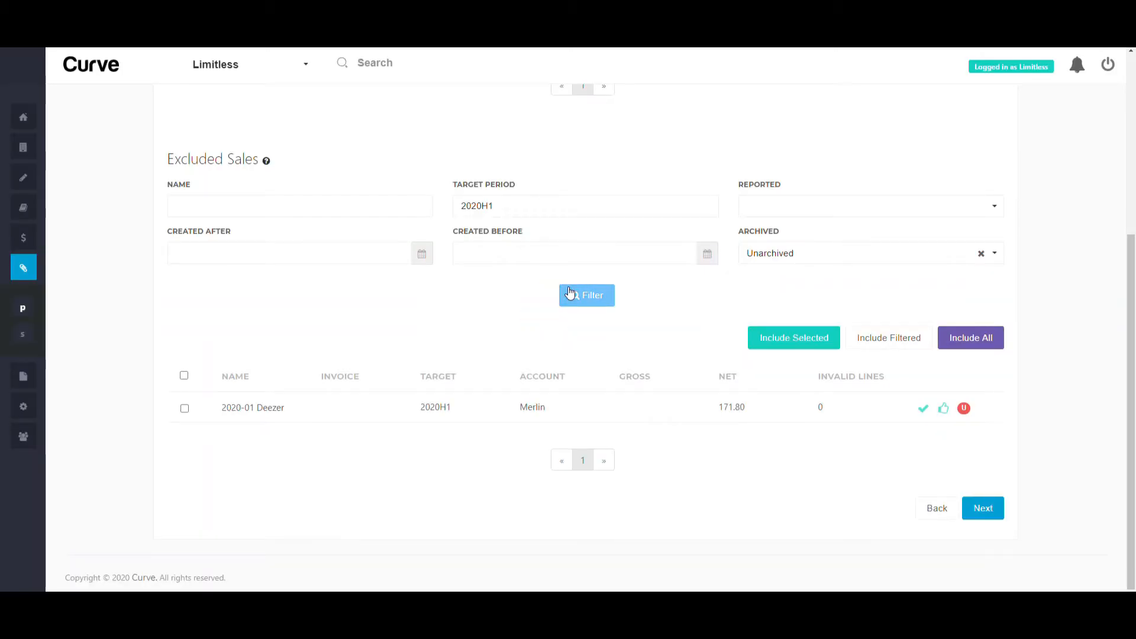
pyautogui.click(871, 336)
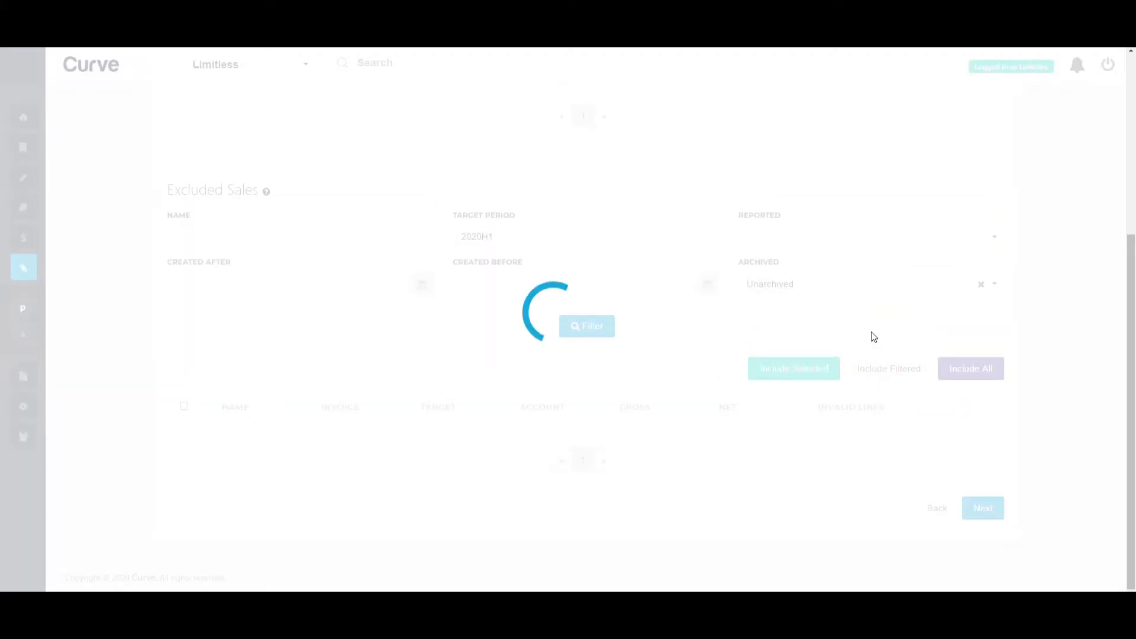
pyautogui.scroll(5, 871, 337)
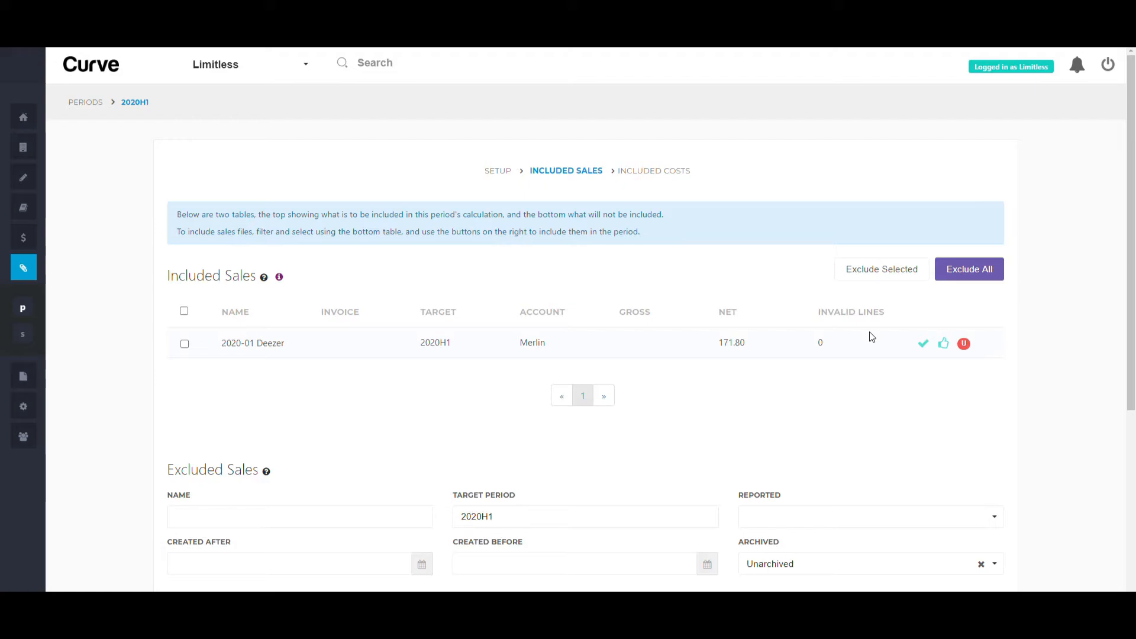
pyautogui.scroll(-5, 870, 336)
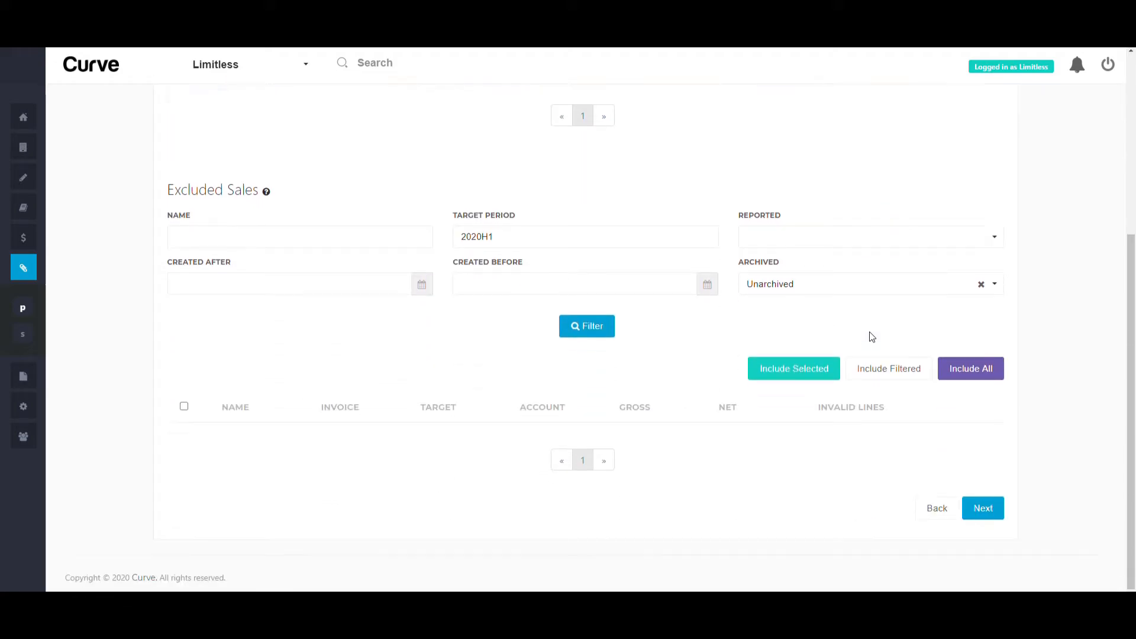
# Include the 2020H1 'Artwork - Debut Single' cost and calculate the period's royalties
pyautogui.click(980, 509)
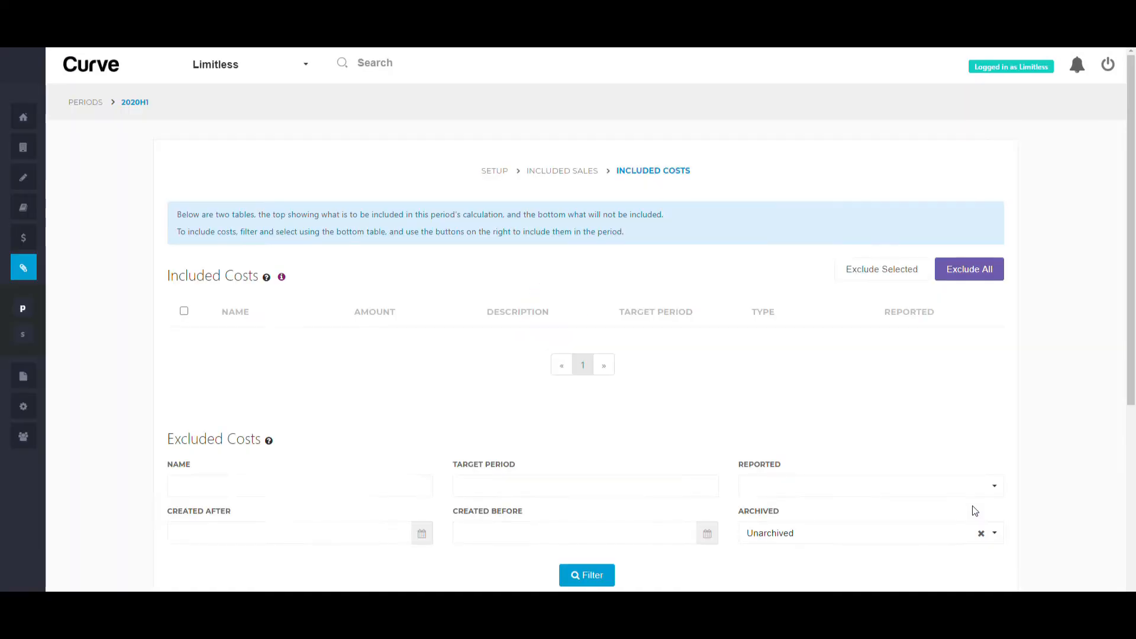
pyautogui.scroll(-5, 829, 387)
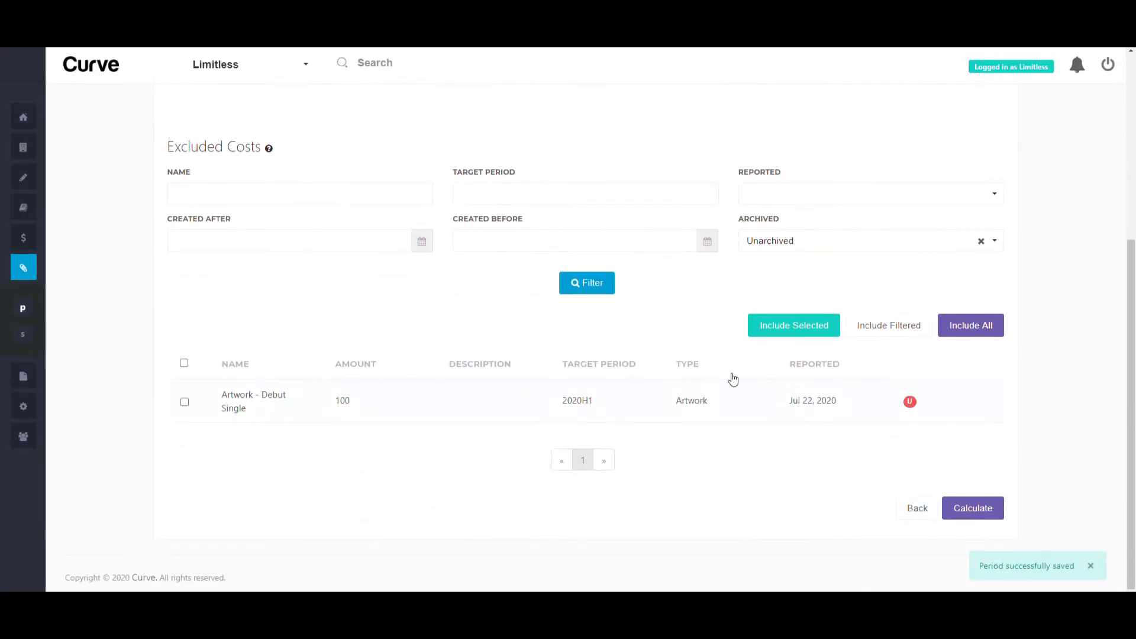
pyautogui.click(497, 194)
pyautogui.write('2020H')
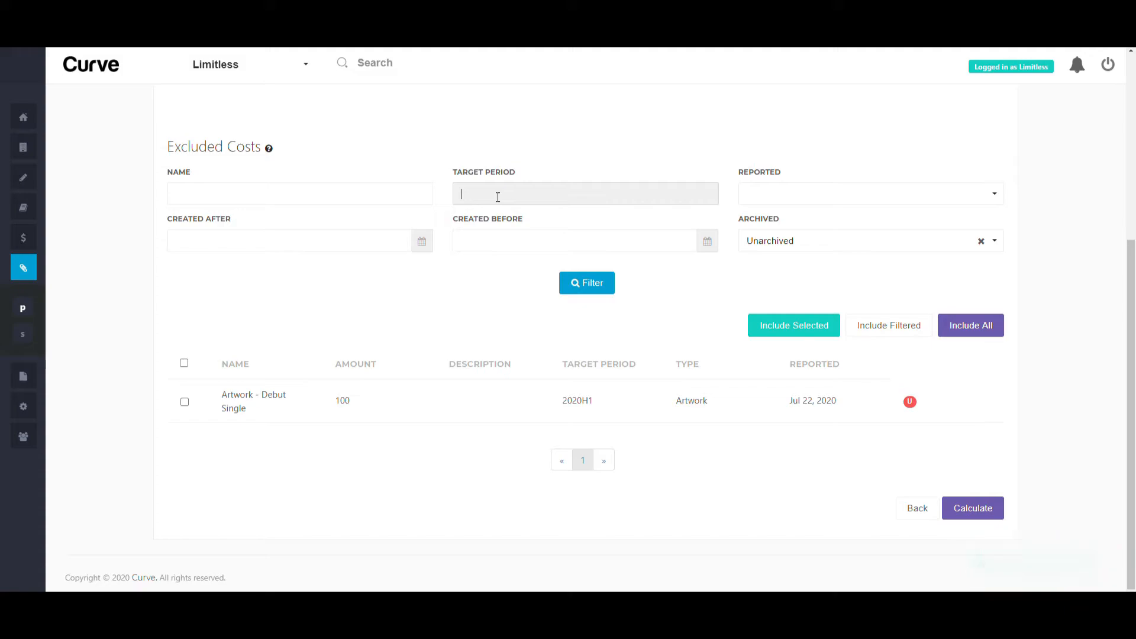
pyautogui.write('1')
pyautogui.click(596, 281)
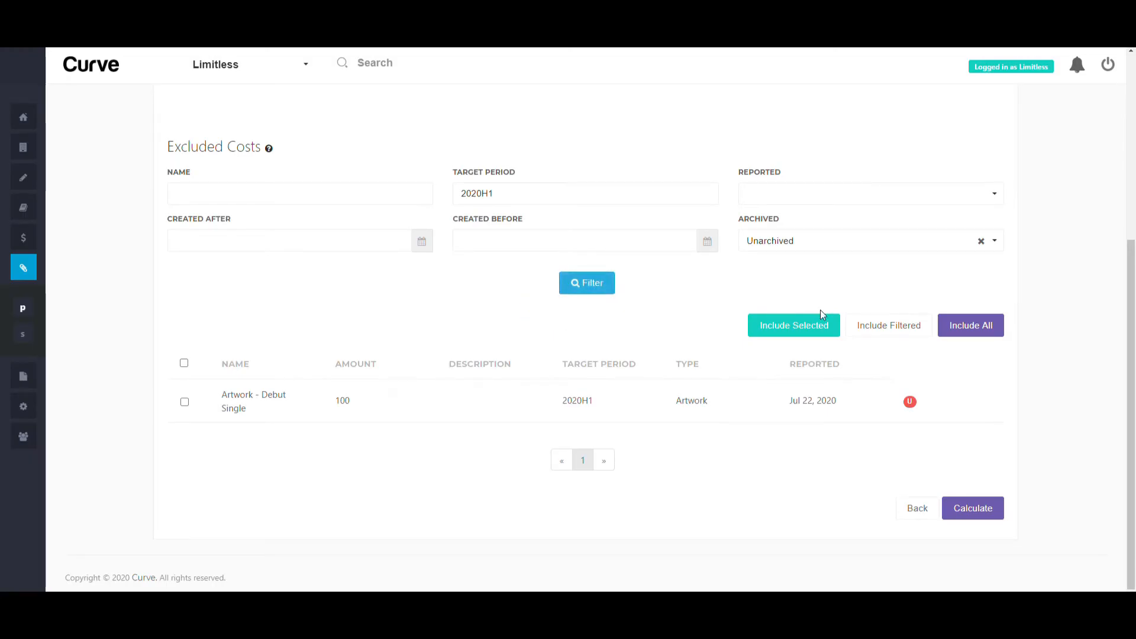
pyautogui.click(876, 324)
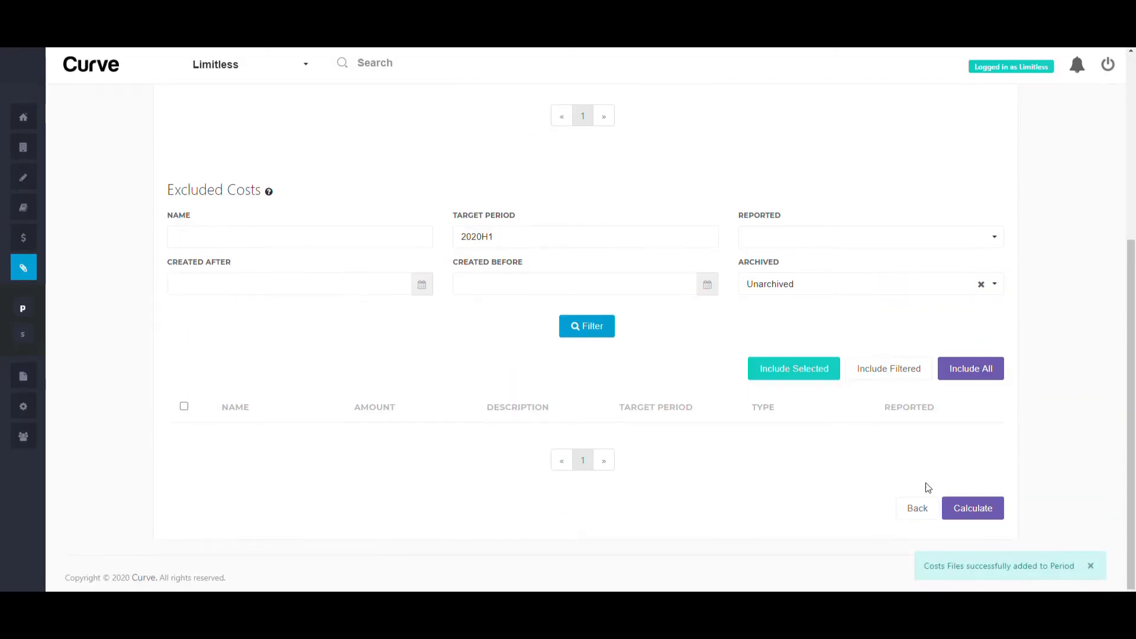
pyautogui.click(960, 501)
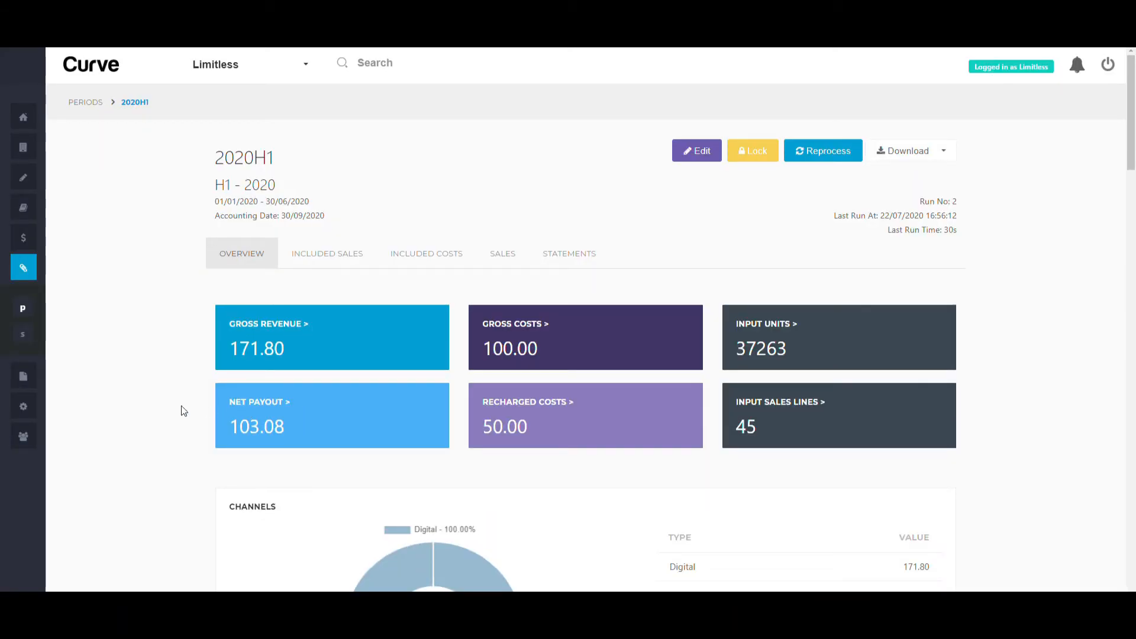
# Review the results charts (net payout 103.08) and show the Download options
pyautogui.scroll(-4, 160, 406)
pyautogui.scroll(-5, 160, 404)
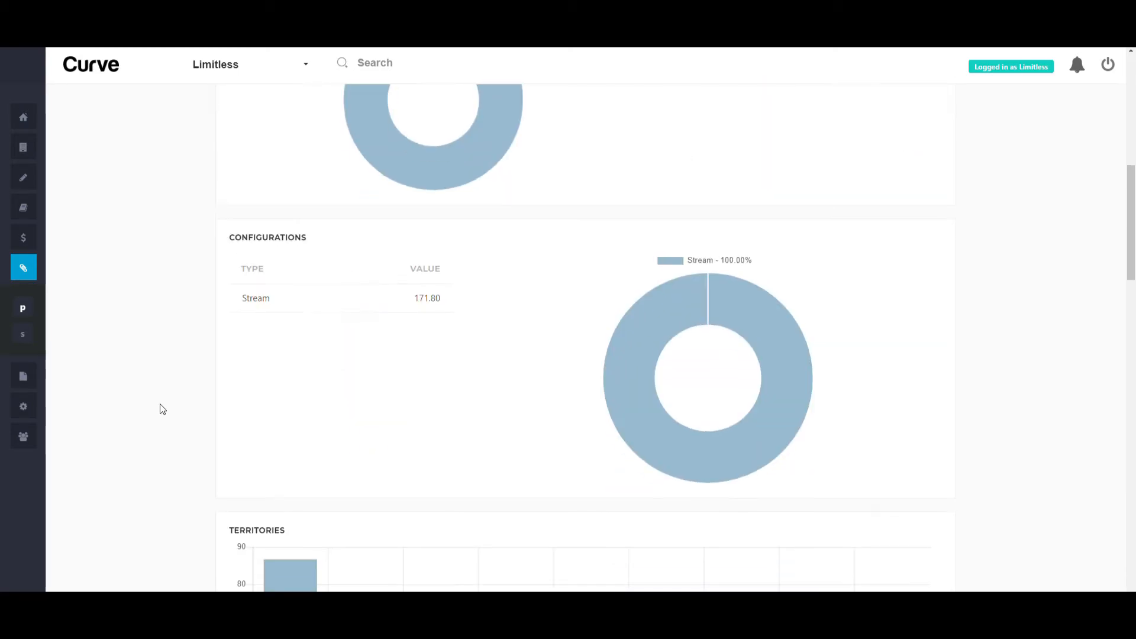
pyautogui.scroll(-12, 160, 405)
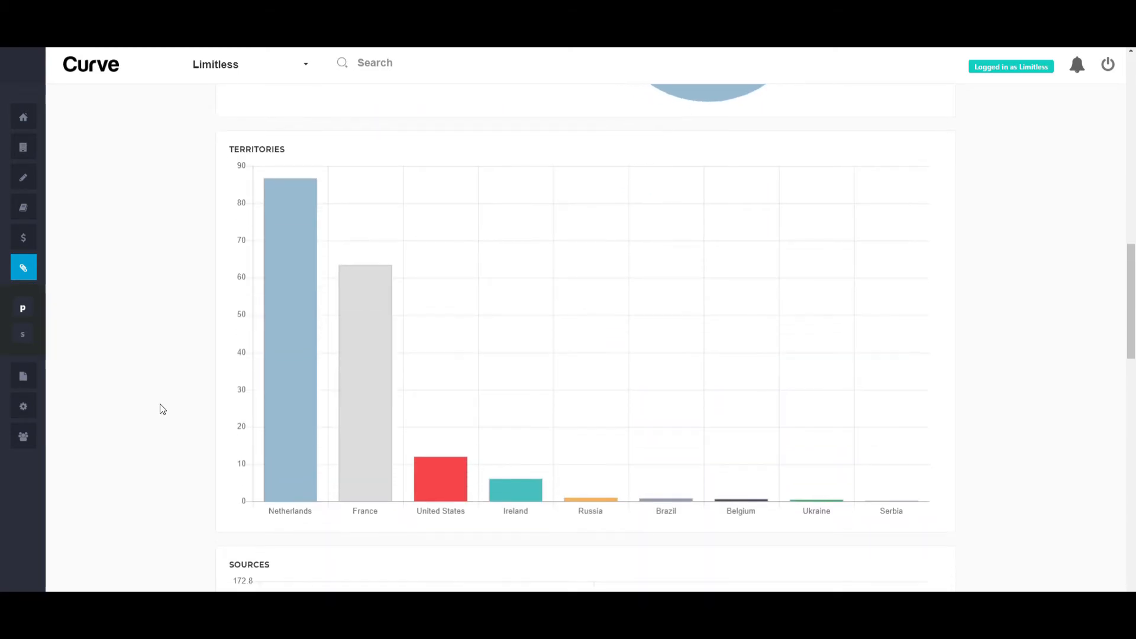
pyautogui.scroll(20, 160, 409)
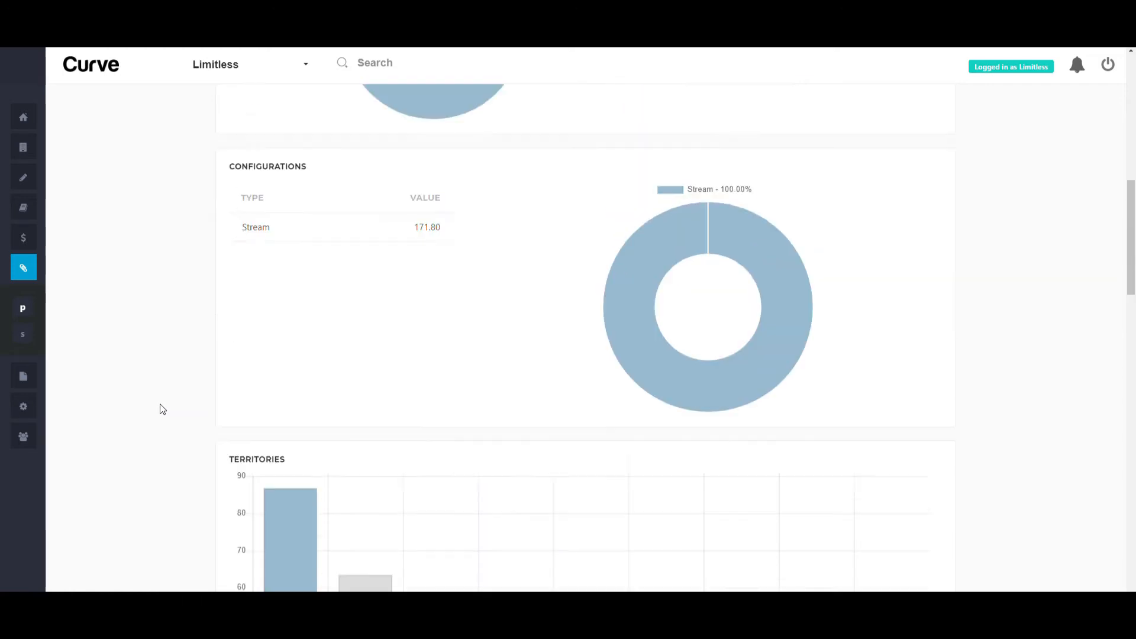
pyautogui.click(924, 157)
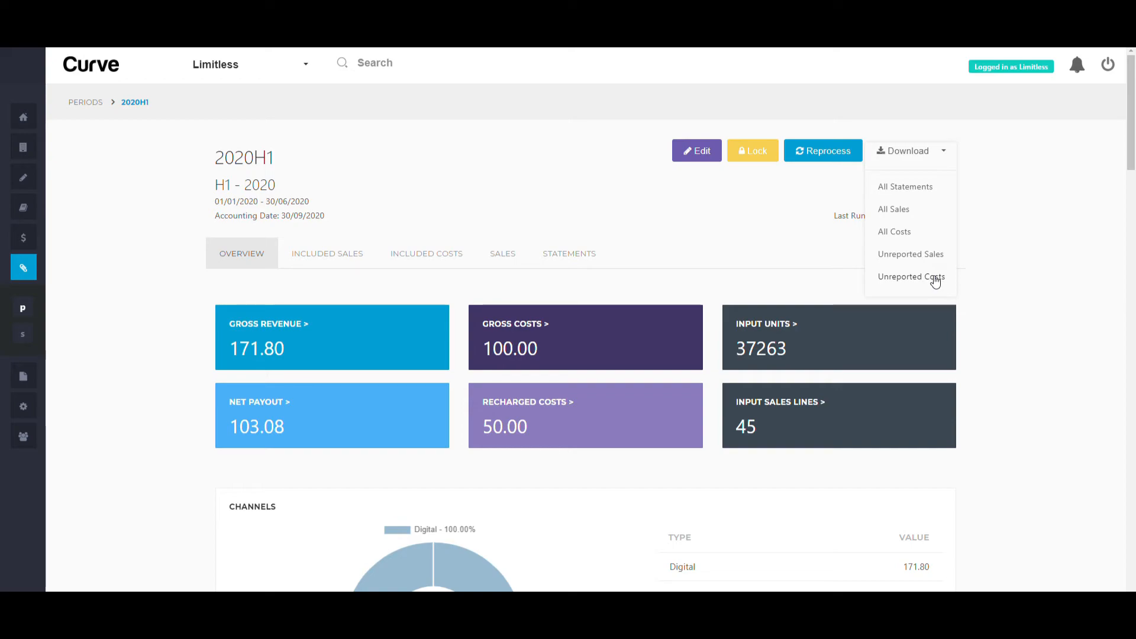
# Dismiss the Download menu and lock the 2020H1 period
pyautogui.click(1013, 275)
pyautogui.click(824, 155)
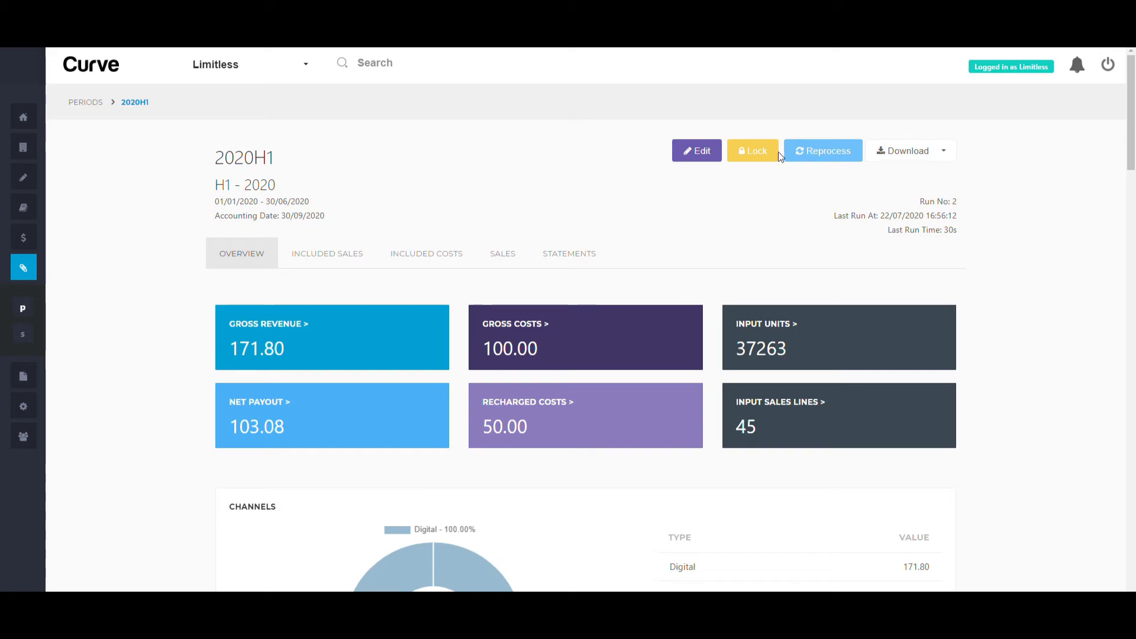
pyautogui.click(744, 152)
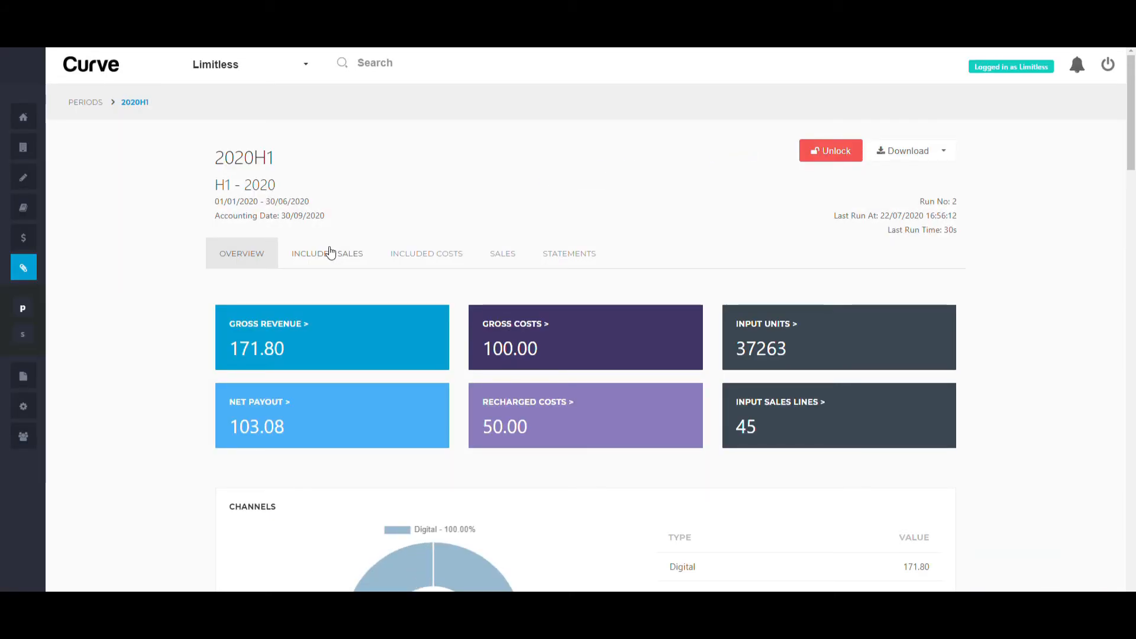
pyautogui.click(329, 253)
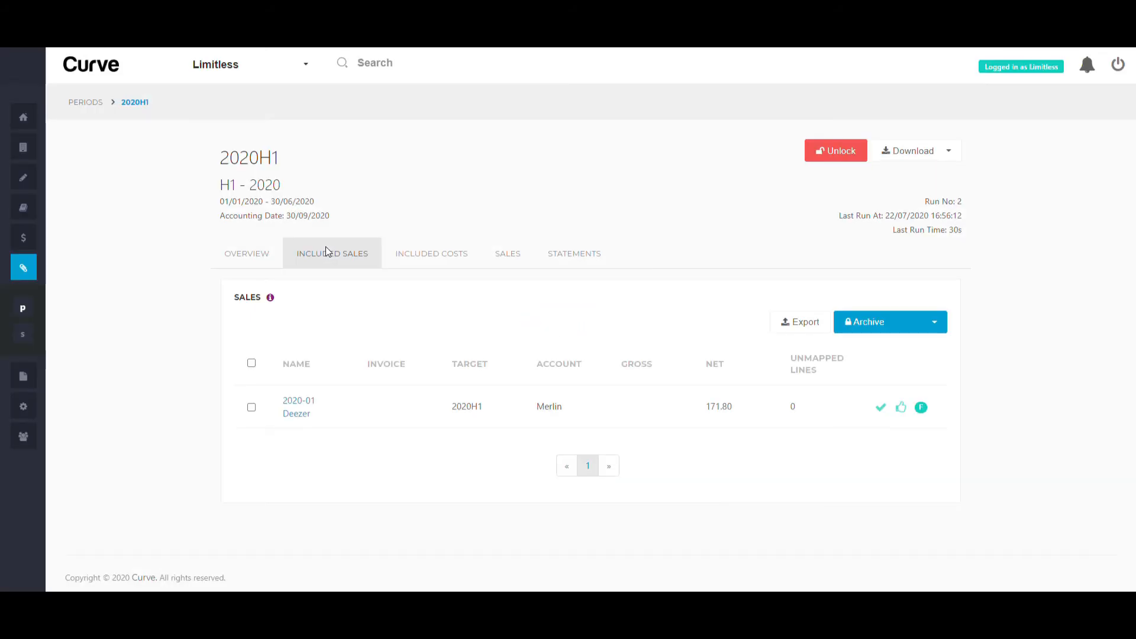
# Archive all included sales files and costs for 2020H1
pyautogui.click(933, 325)
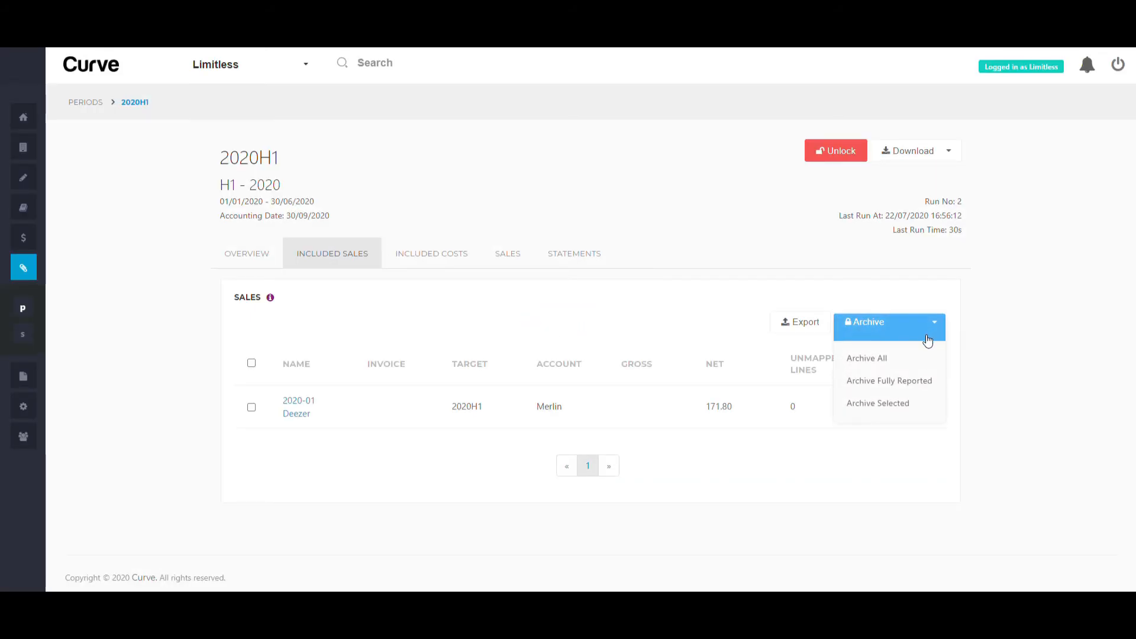
pyautogui.click(873, 359)
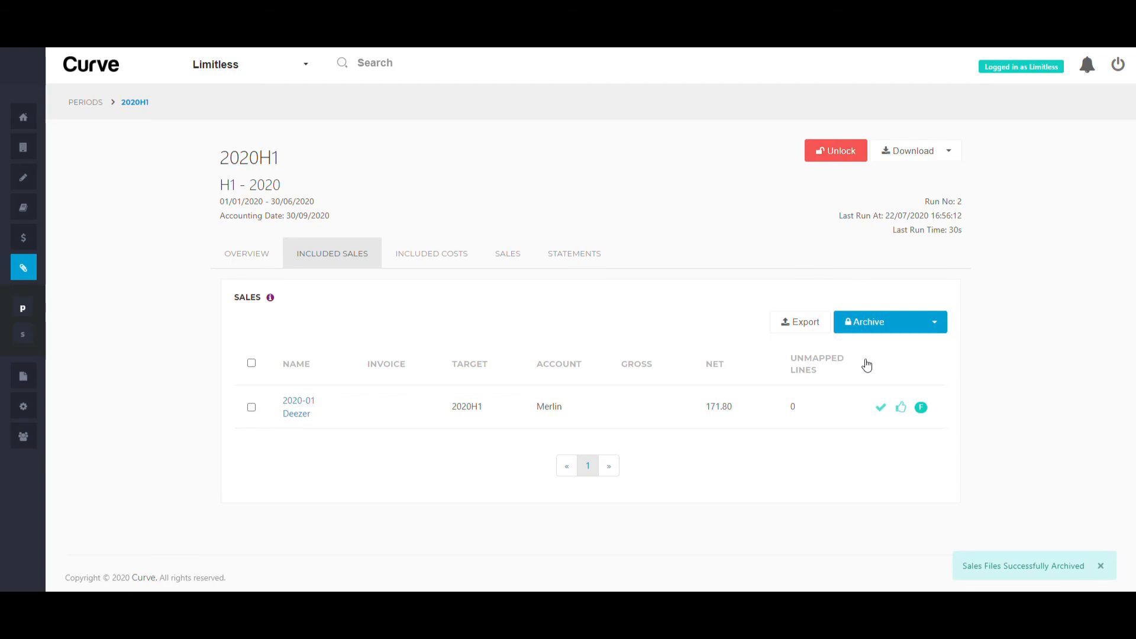
pyautogui.click(418, 253)
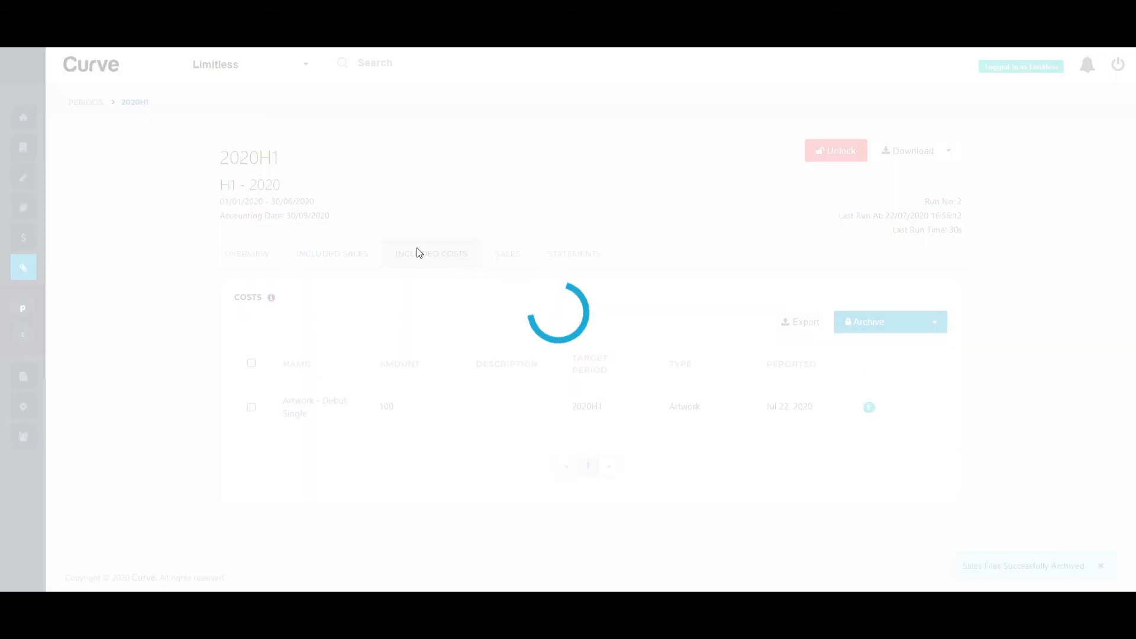
pyautogui.click(921, 331)
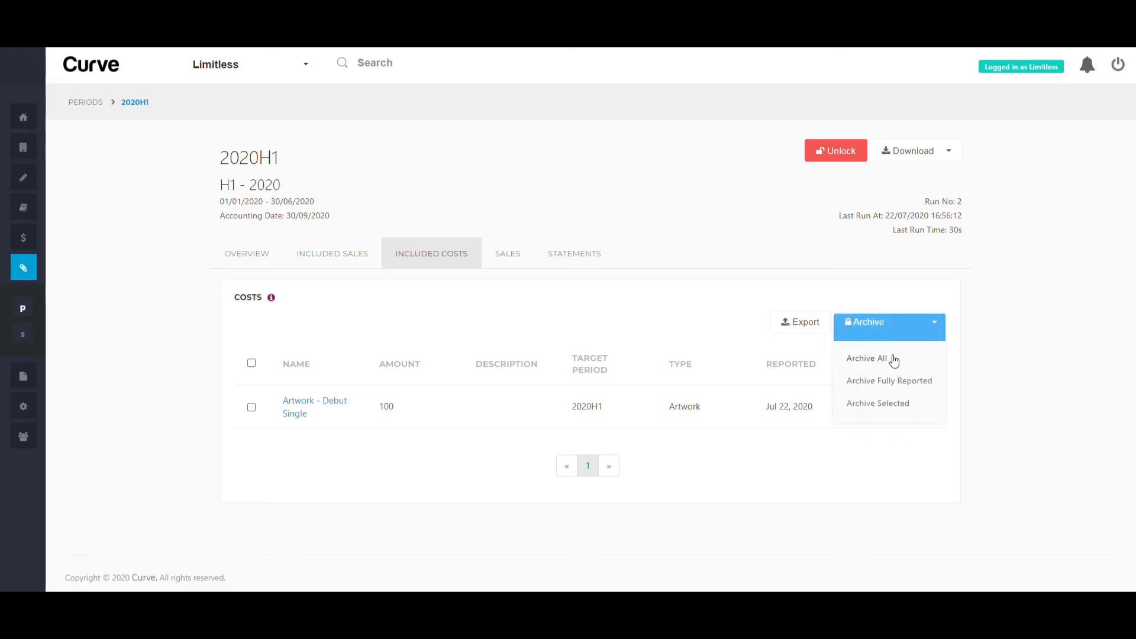
pyautogui.click(893, 361)
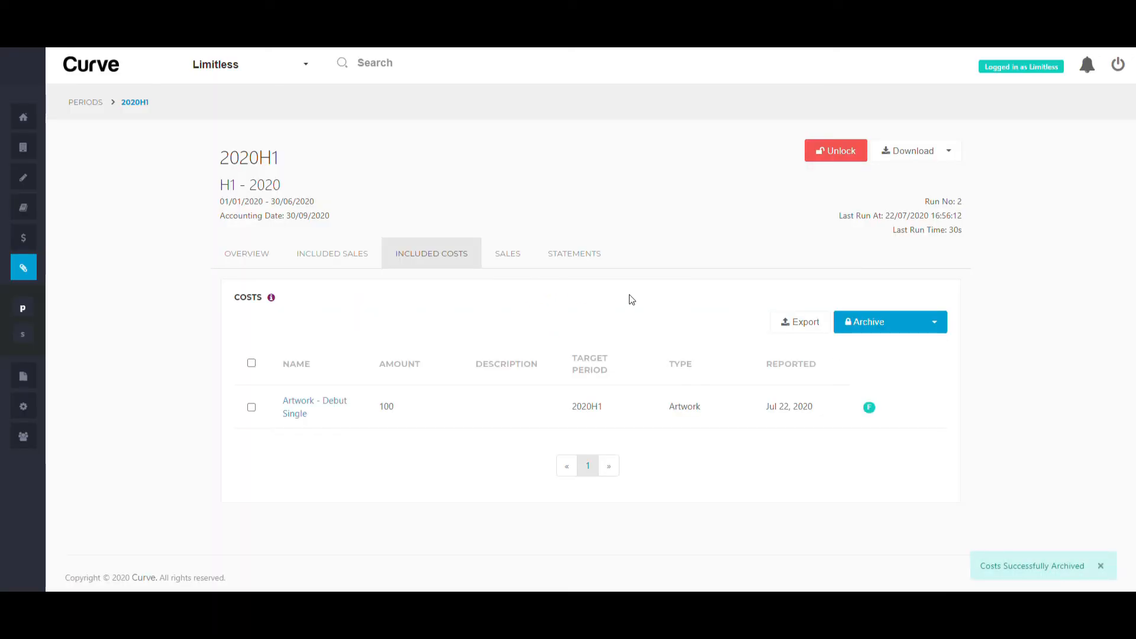
pyautogui.click(566, 255)
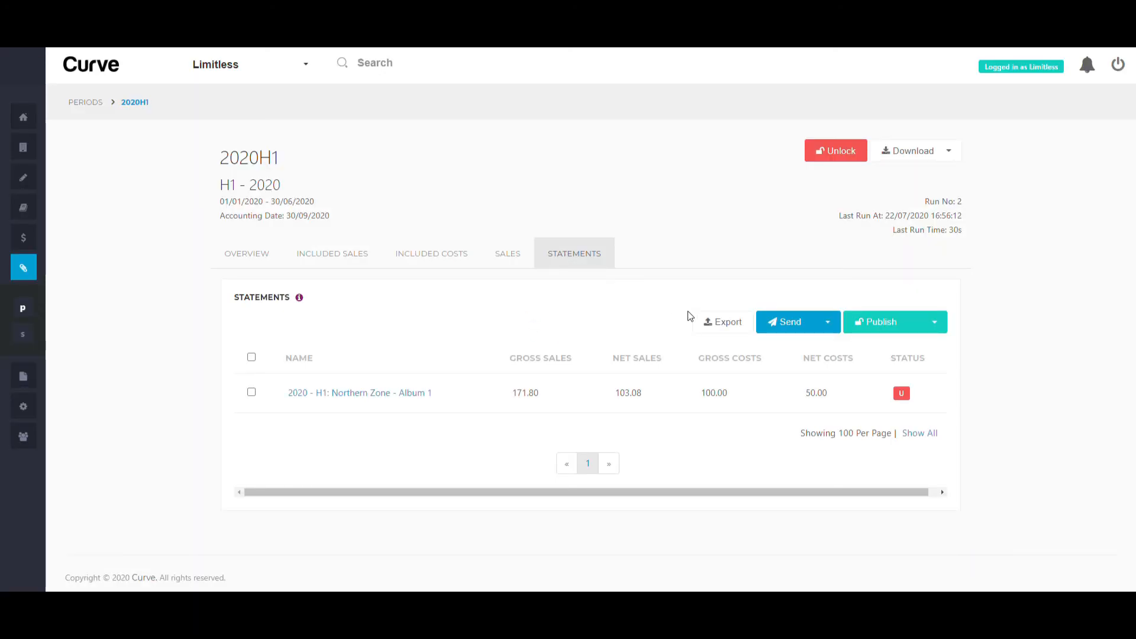
# Export the statements report, then Publish All and Send All statements
pyautogui.click(721, 324)
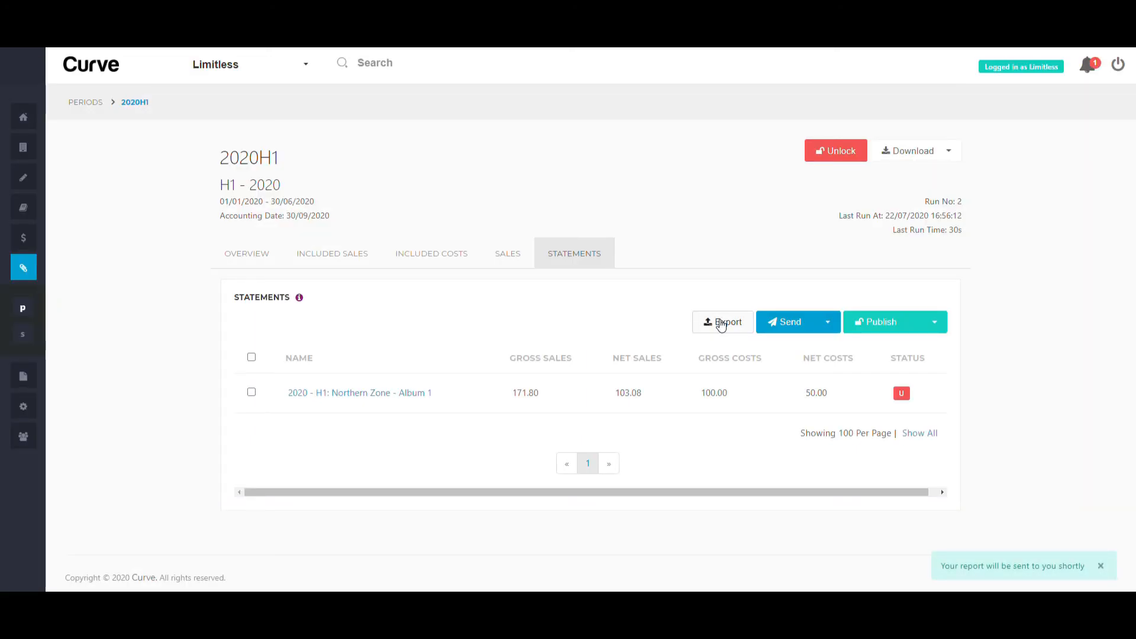
pyautogui.click(936, 327)
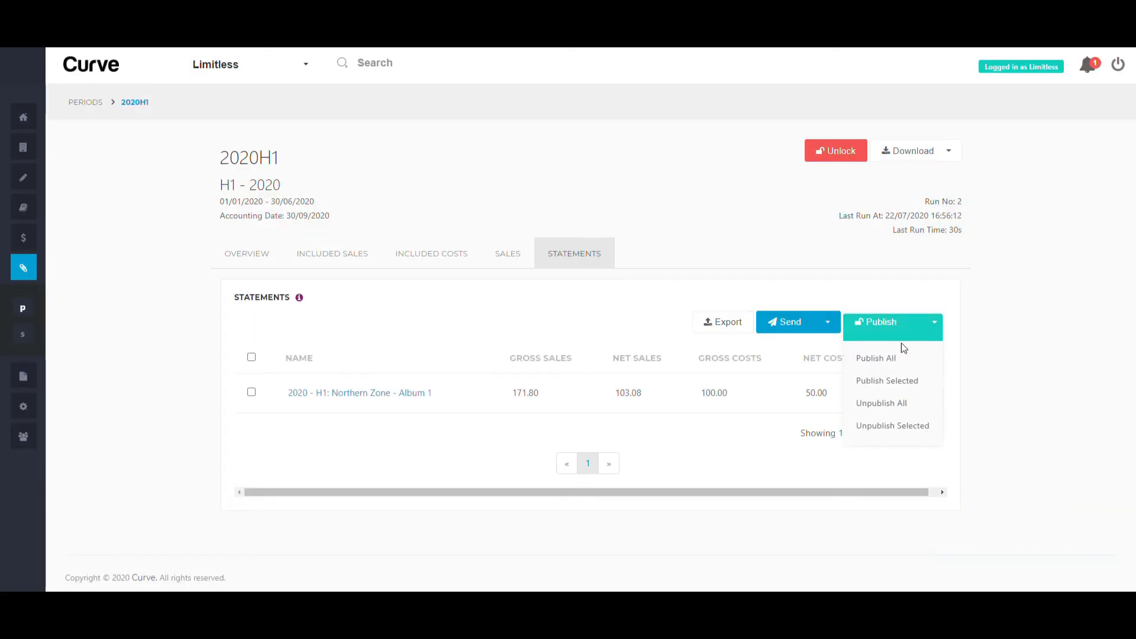
pyautogui.click(877, 359)
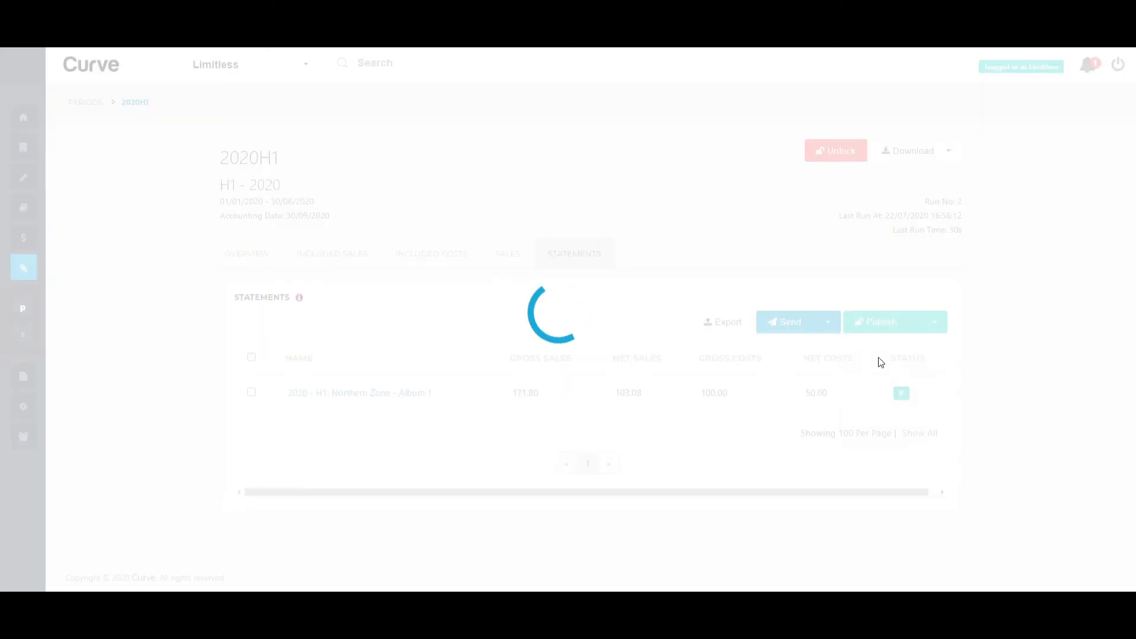
pyautogui.moveTo(904, 395)
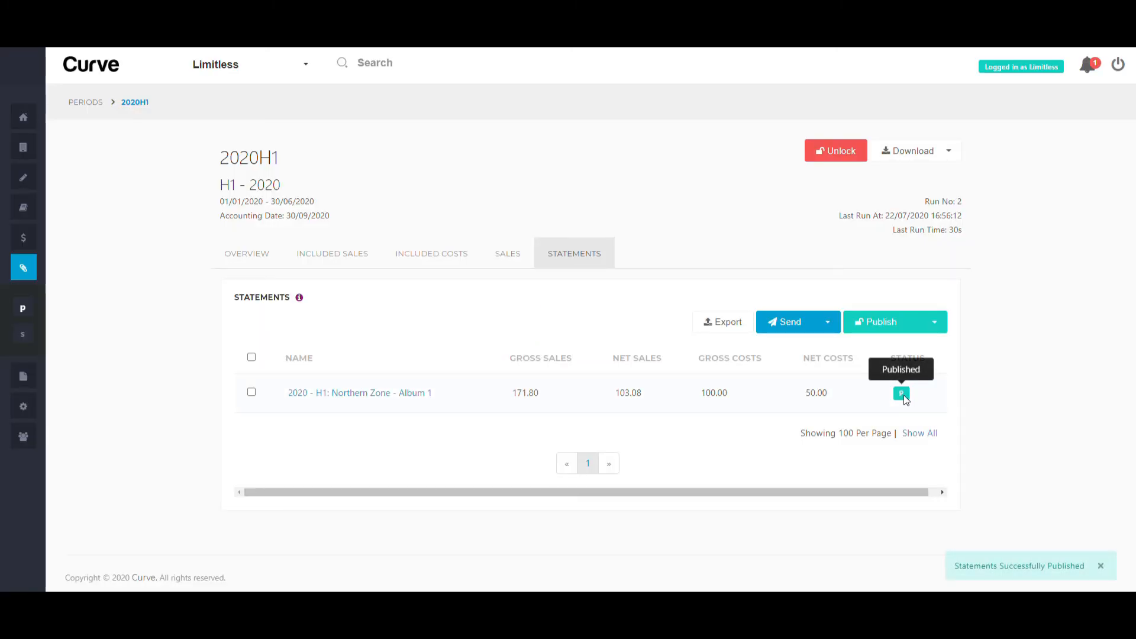
pyautogui.click(834, 327)
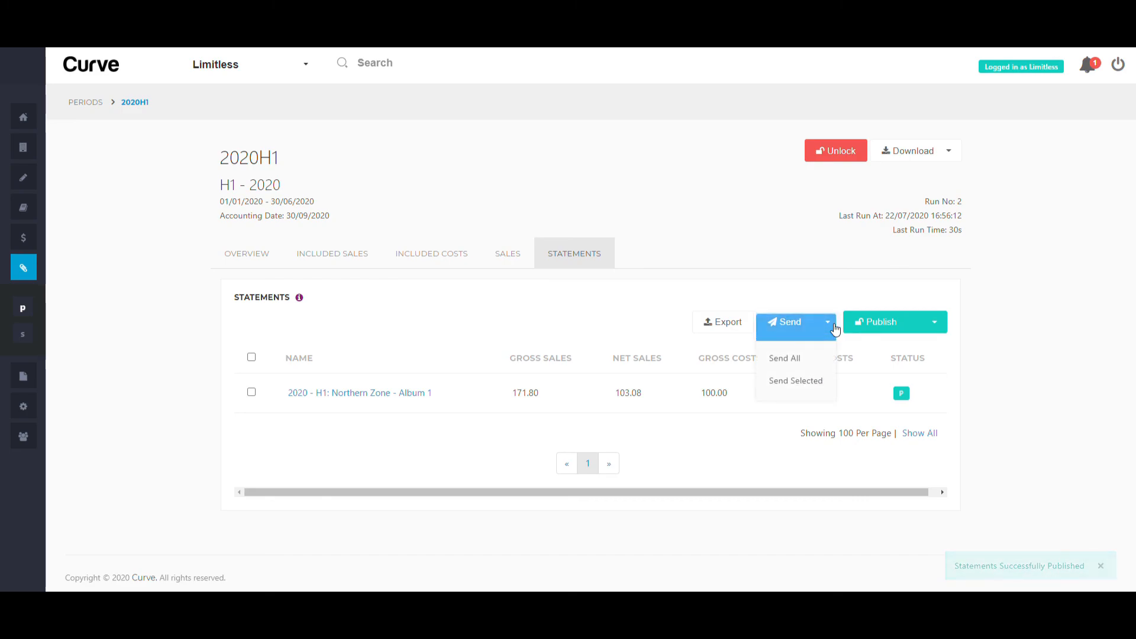
pyautogui.click(810, 362)
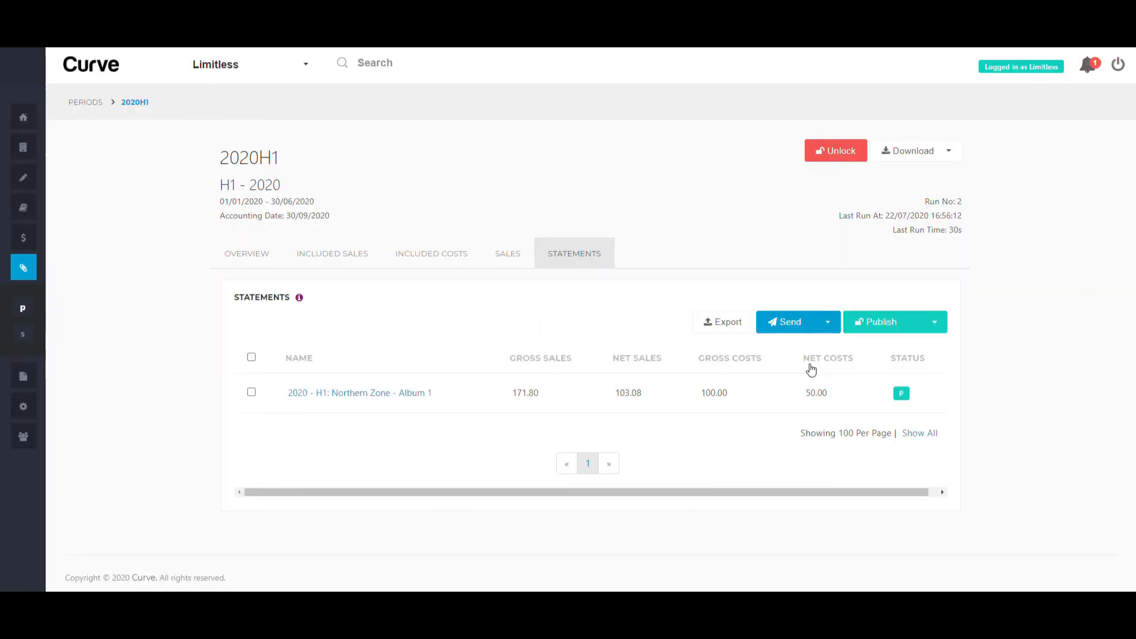